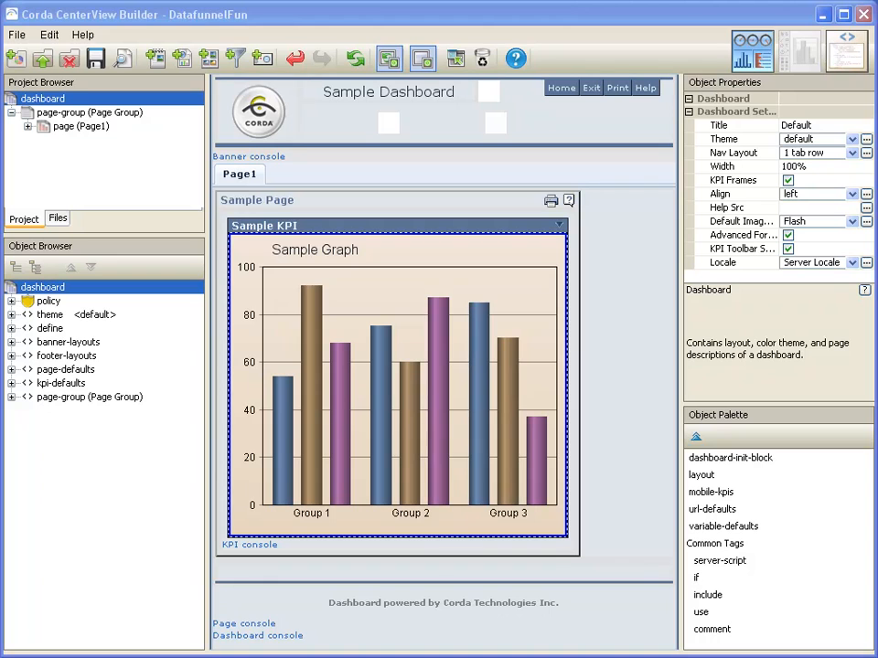
Step: Start a new Datafunnel named dfMedals with the wizard, taking its data from a spreadsheet (.xls)
click(238, 66)
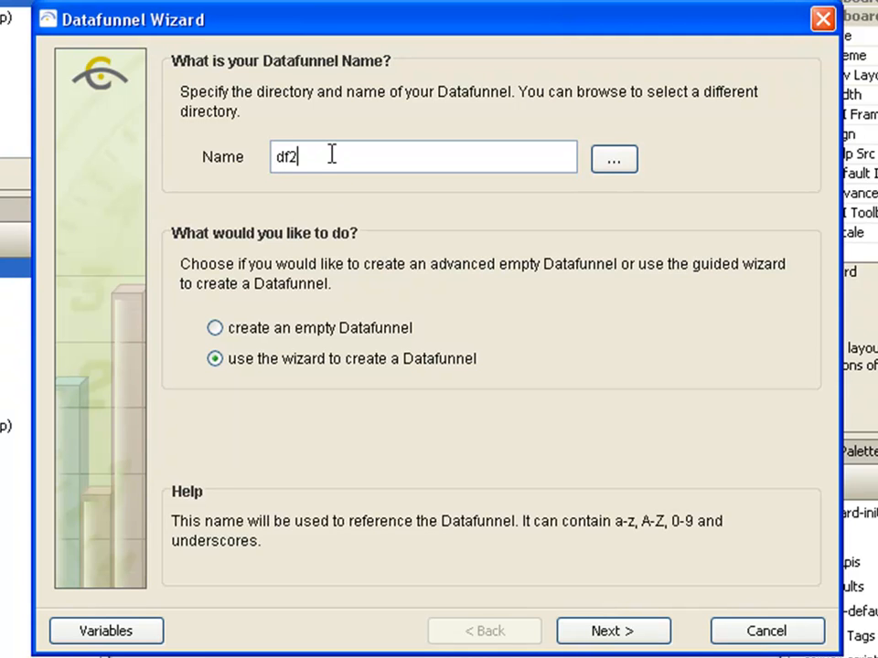
key(BackSpace)
text(Medals)
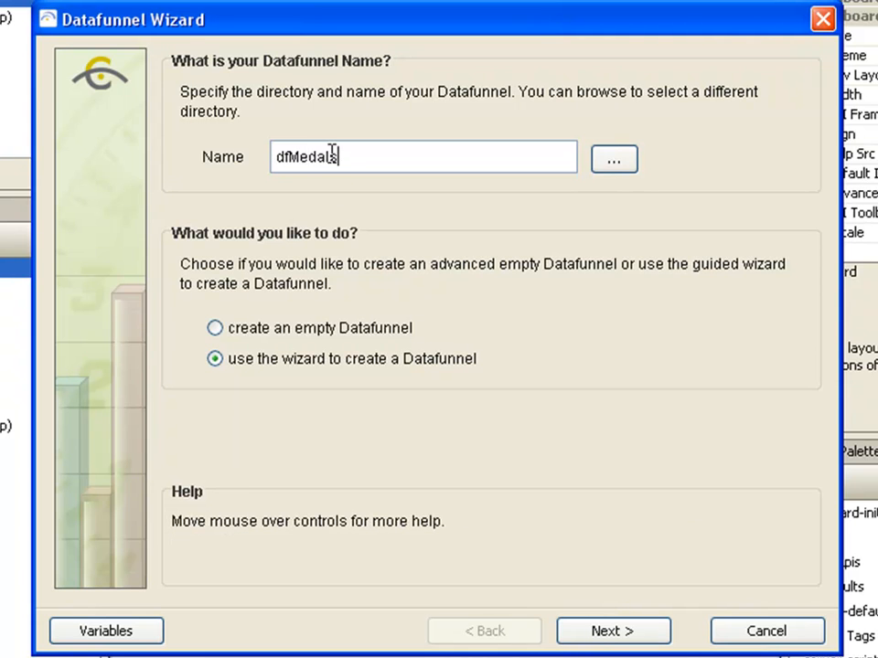
click(611, 631)
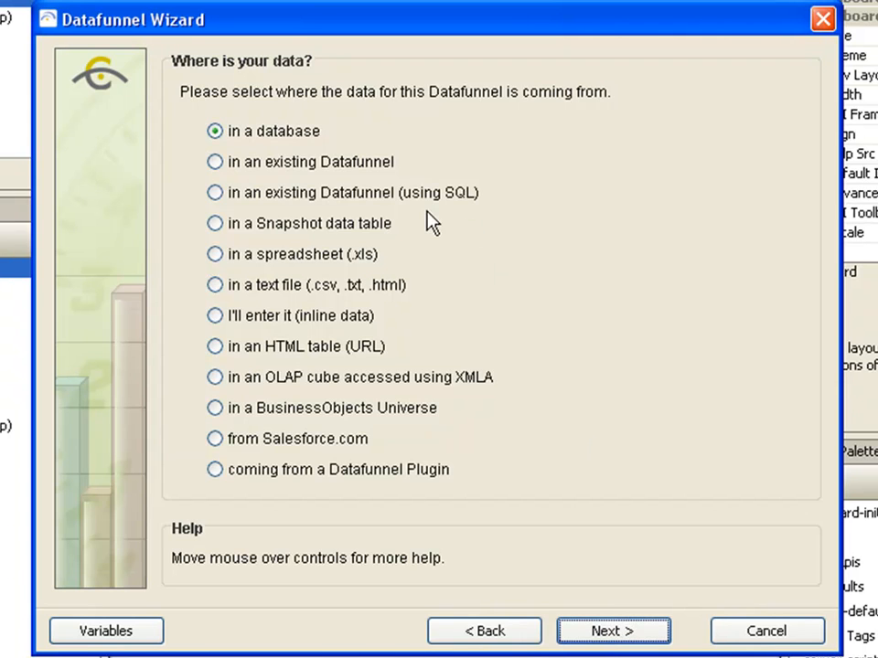
click(242, 259)
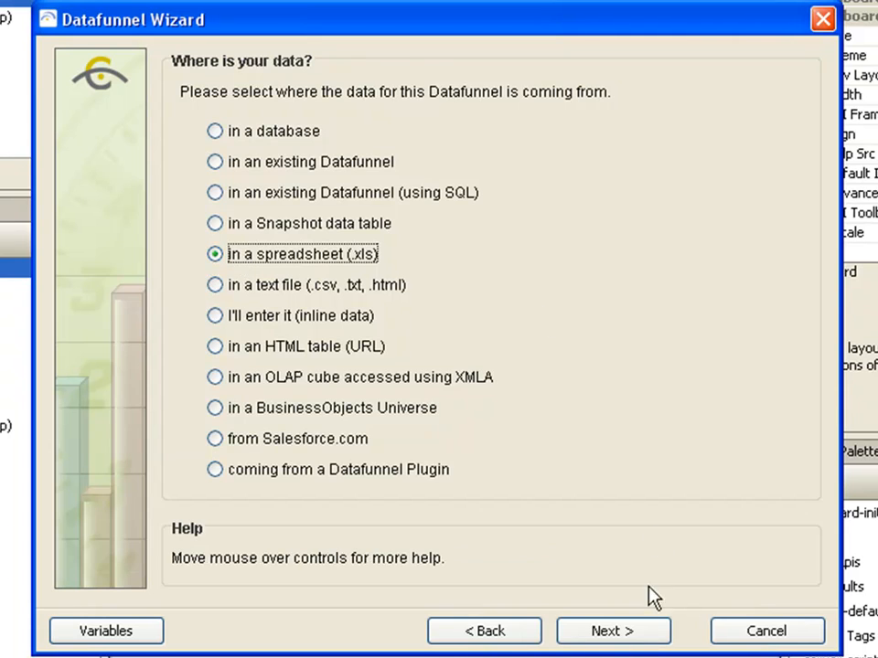
click(646, 635)
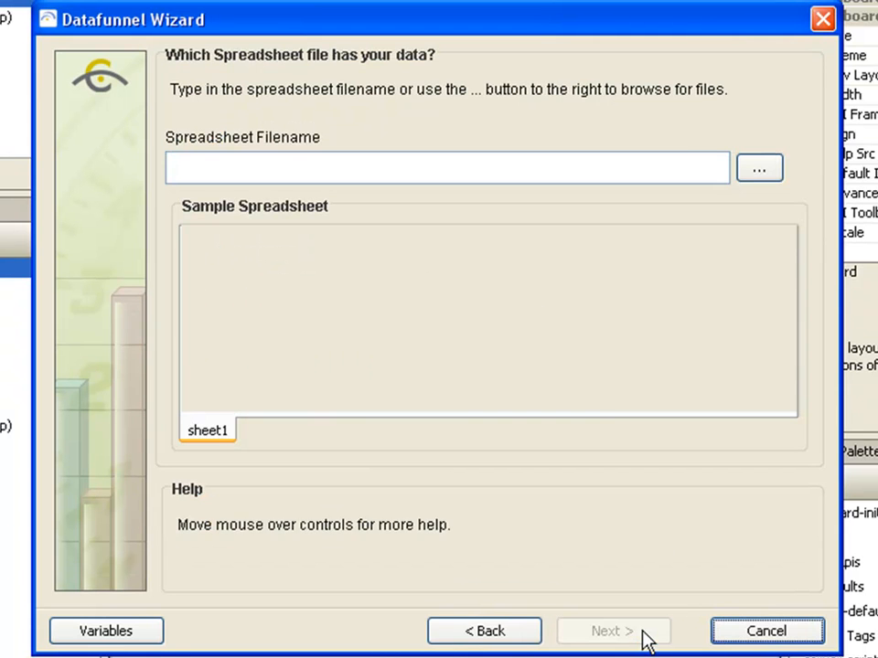
Step: Choose medal_count.xls from the examples/tutorial-completed folder as the spreadsheet source and finish creating the Datafunnel
click(758, 172)
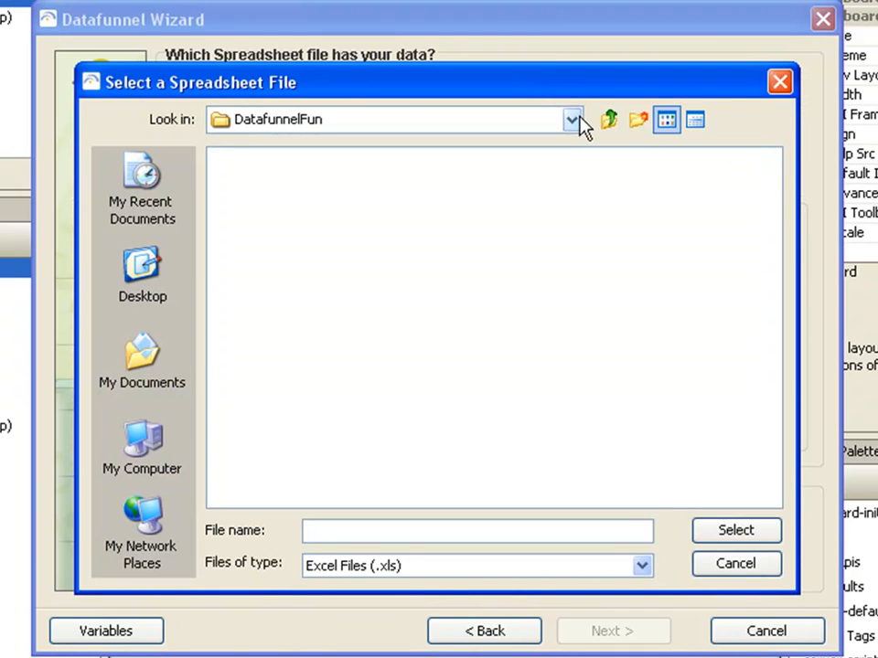
click(609, 119)
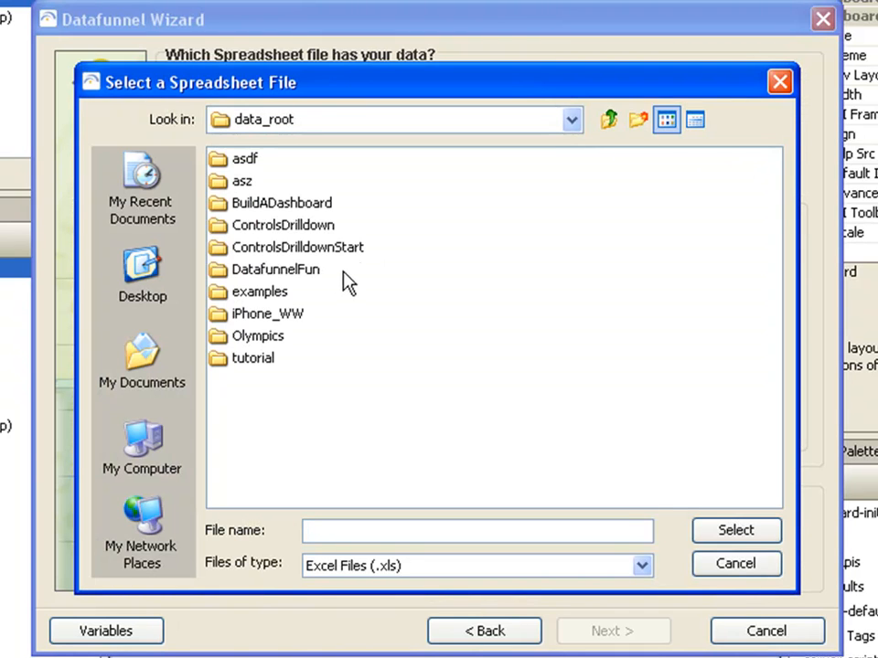
double_click(267, 295)
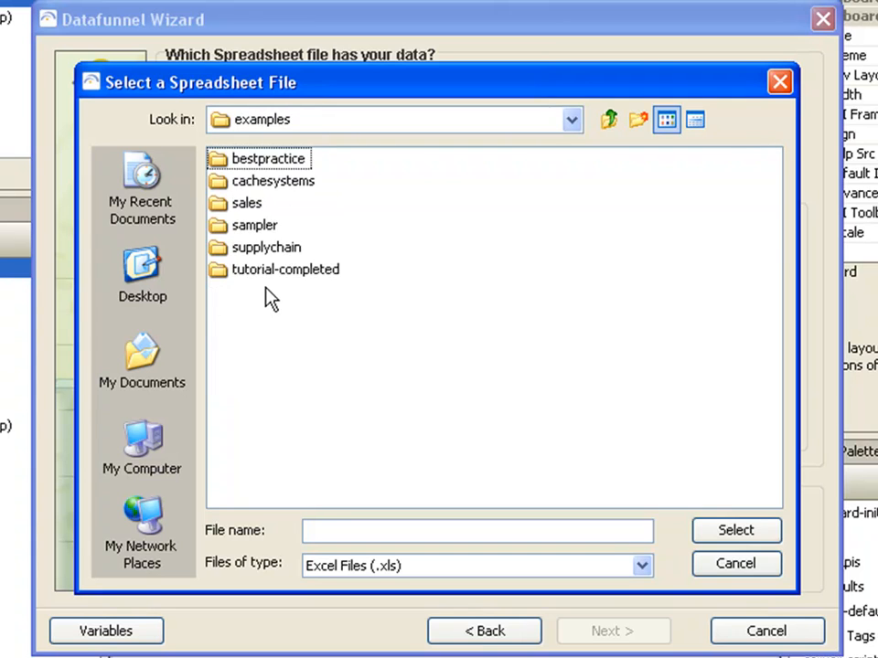
double_click(271, 276)
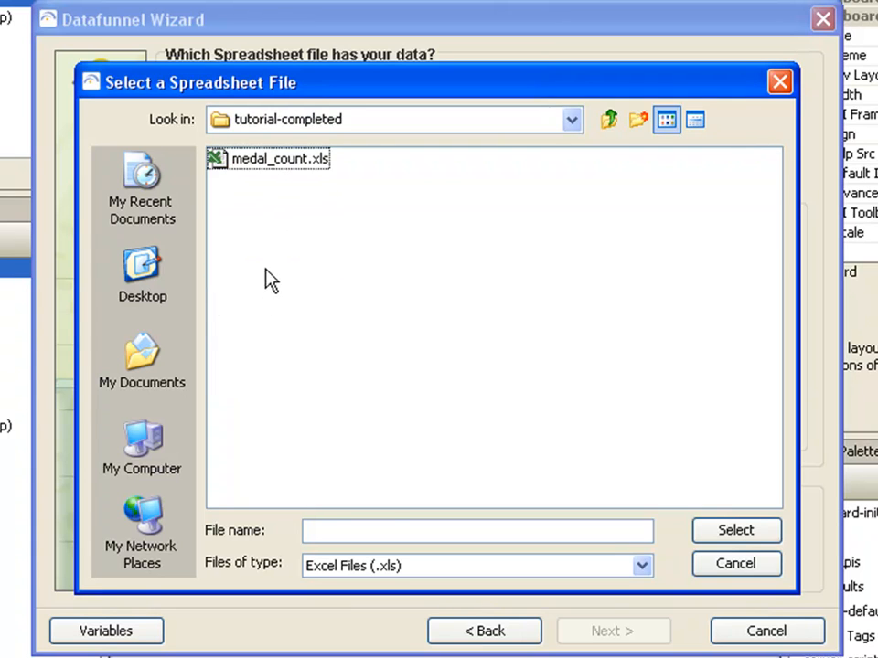
click(266, 162)
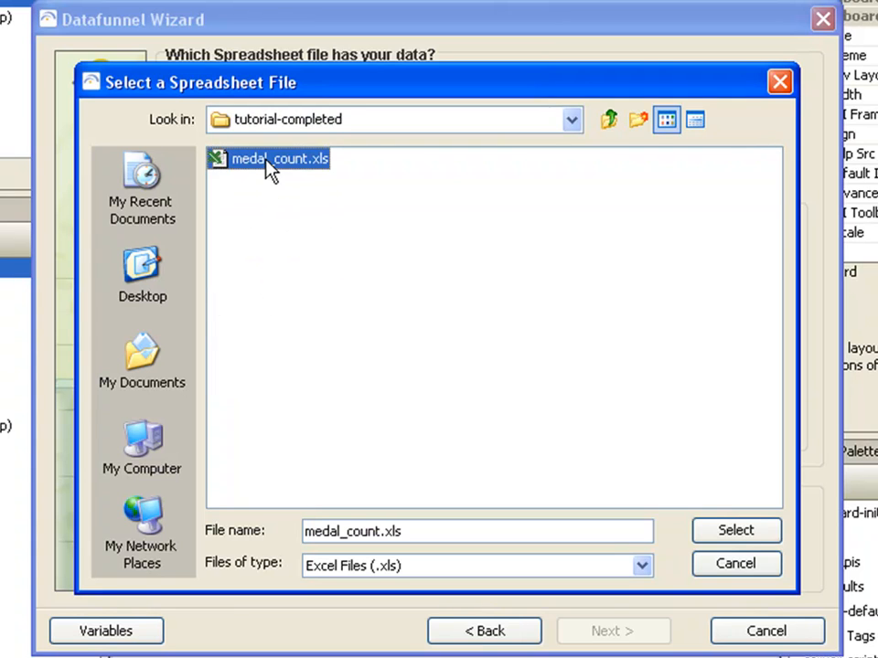
click(746, 530)
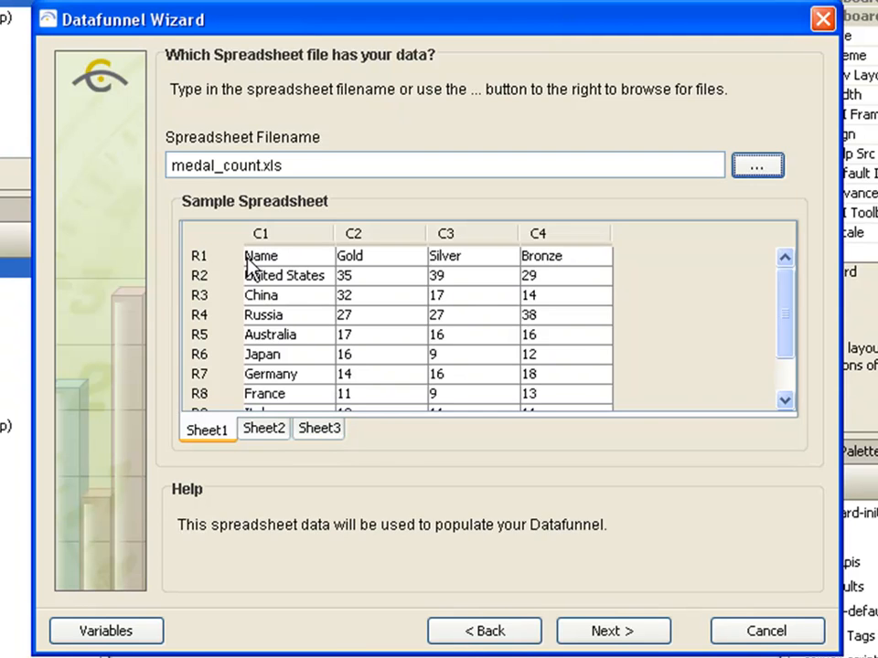
click(608, 635)
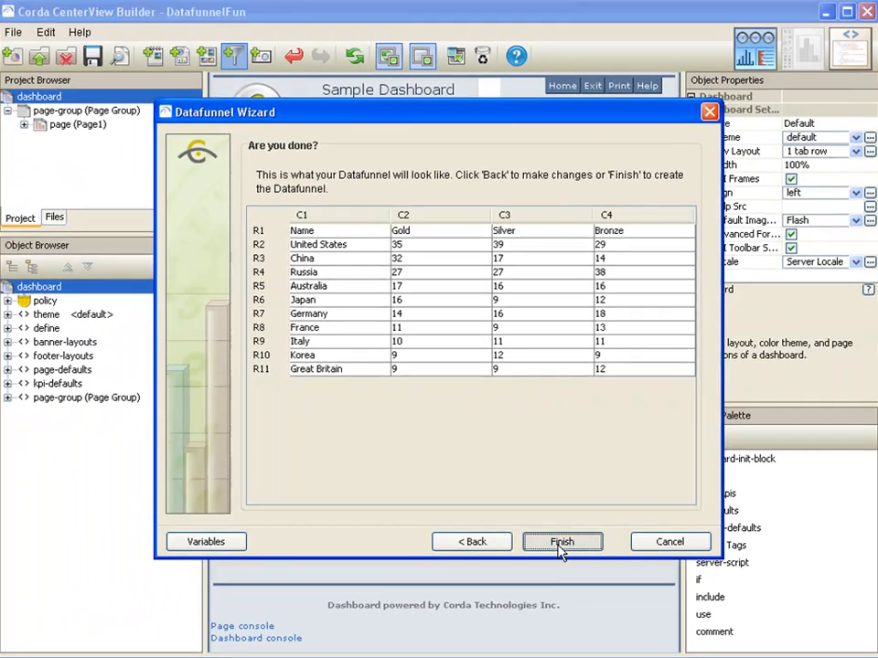
click(600, 608)
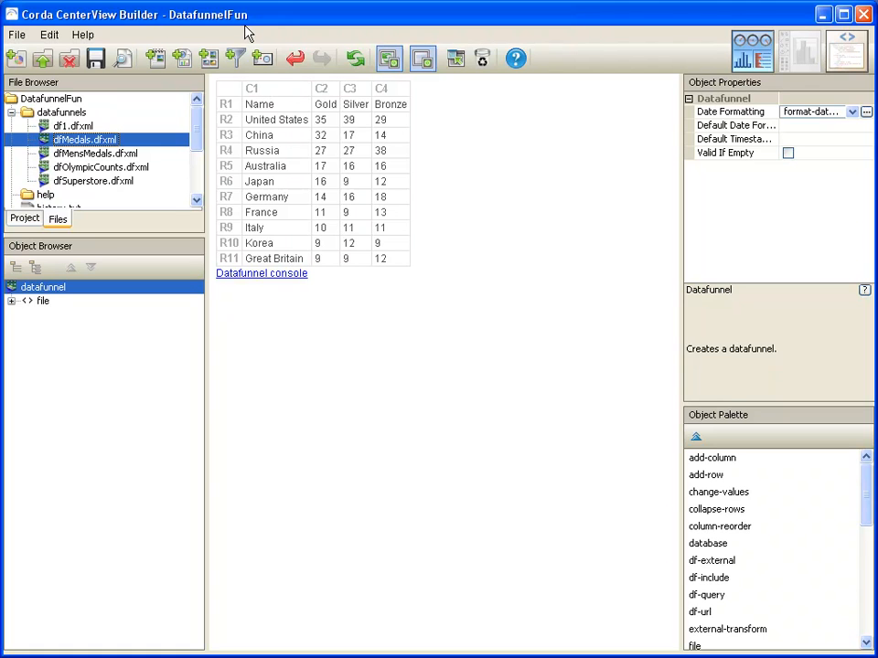
Step: Start a new wizard-built Datafunnel named dfCustmoers with a text file (.csv, .txt, .html) as its data source
click(235, 57)
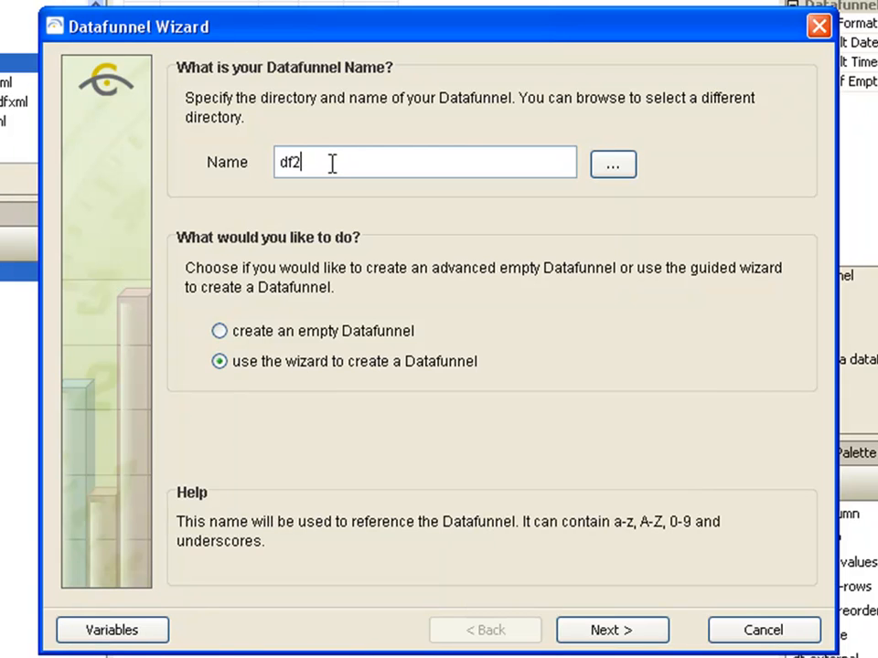
key(BackSpace)
text(Custmoers)
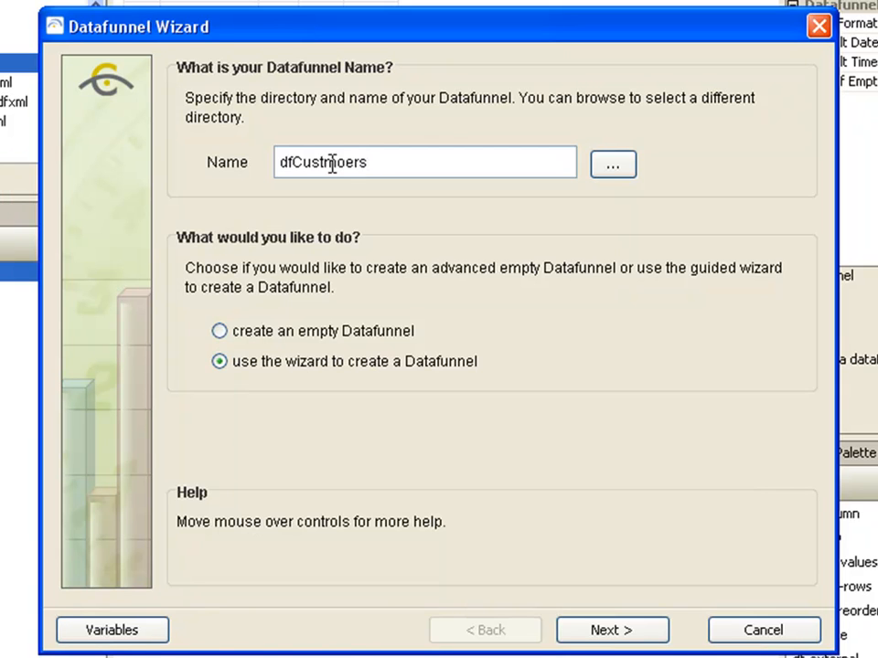
click(600, 637)
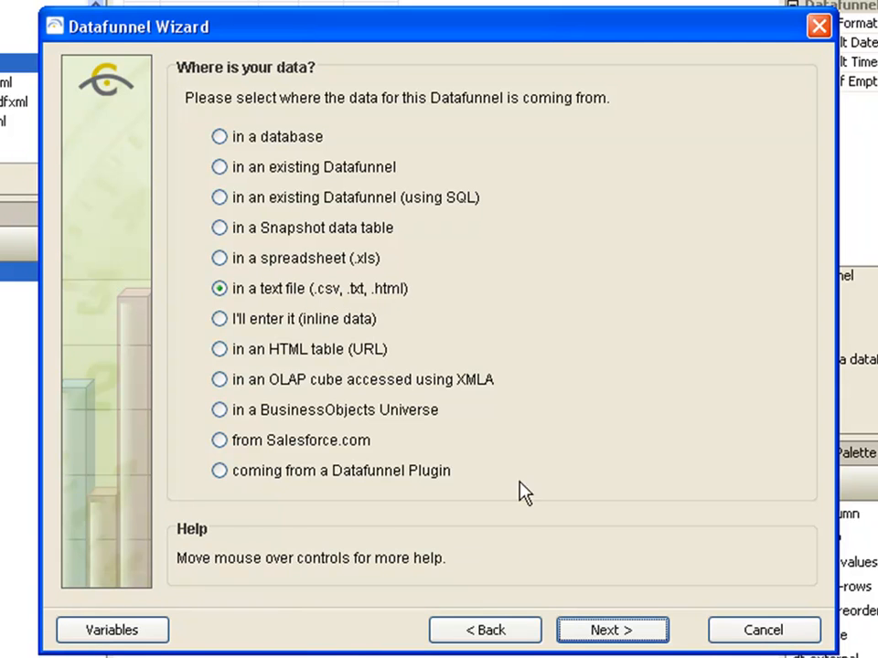
click(622, 639)
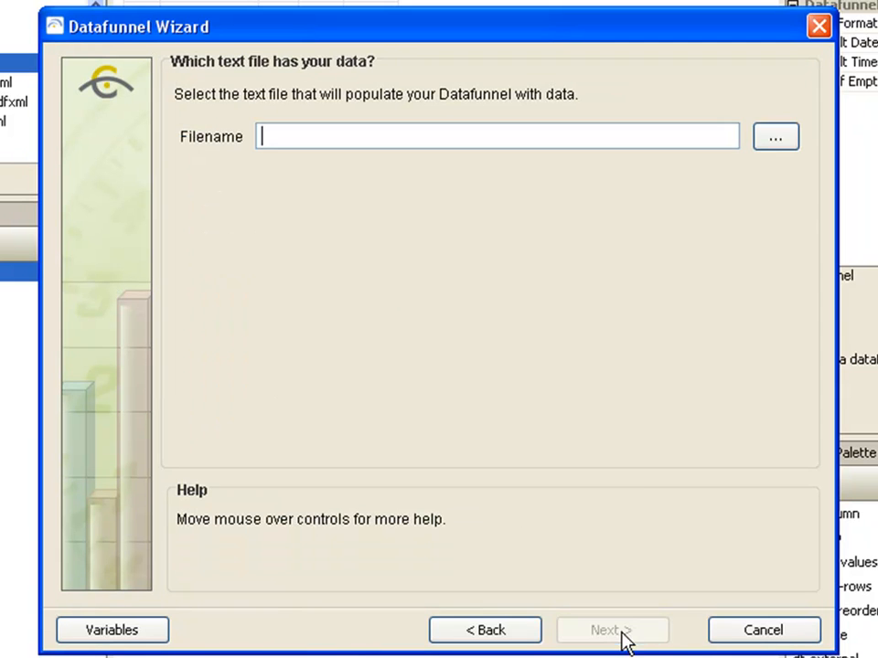
Step: Select Customers.csv from the DatafunnelFun folder as the text file, review the data preview and finish the Datafunnel
click(776, 142)
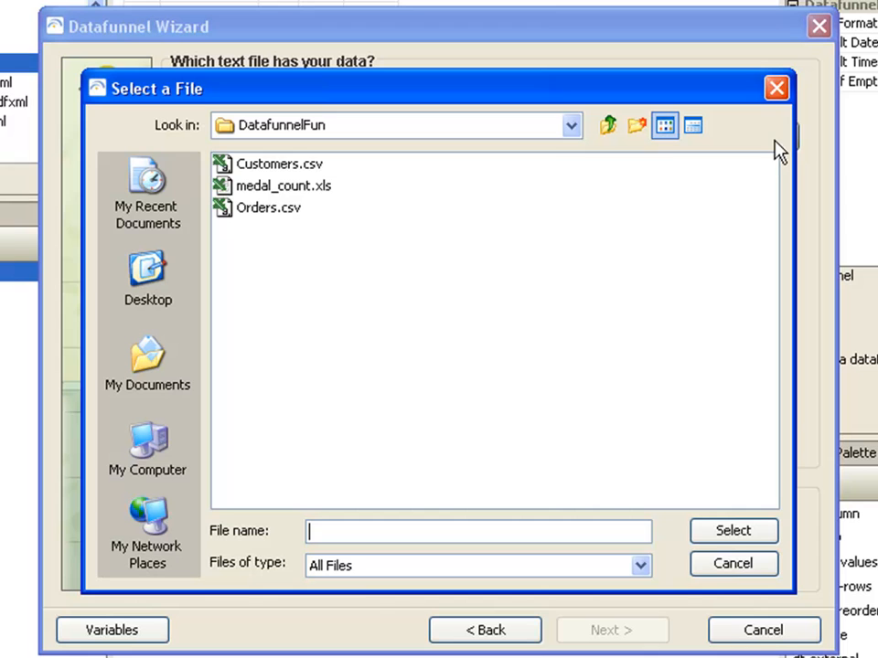
click(291, 168)
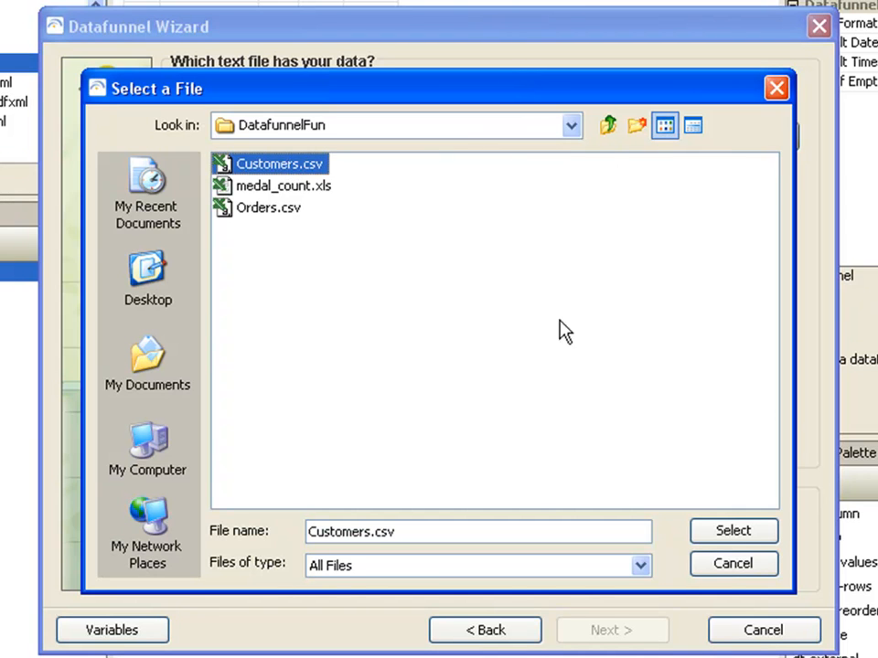
click(734, 532)
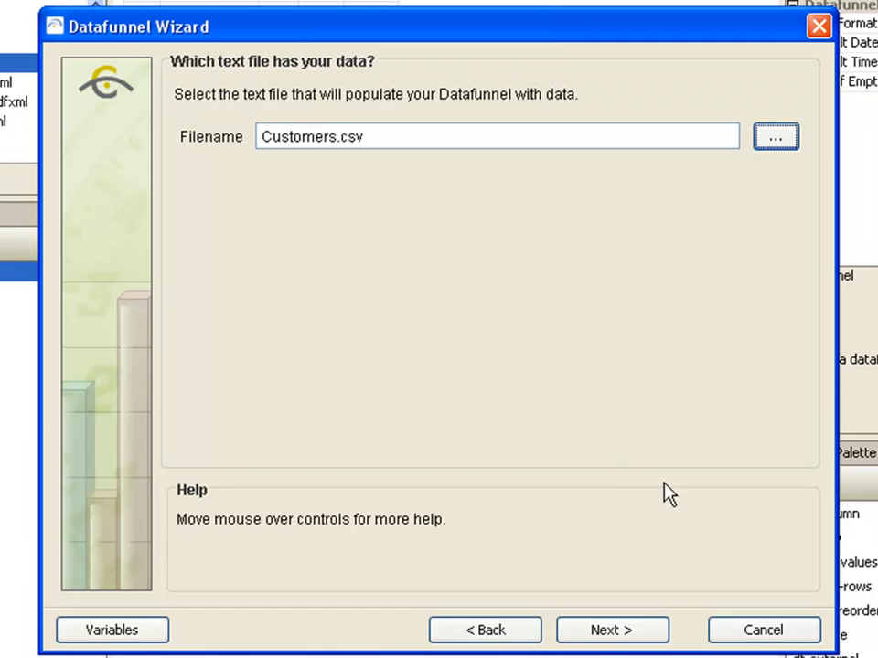
click(590, 630)
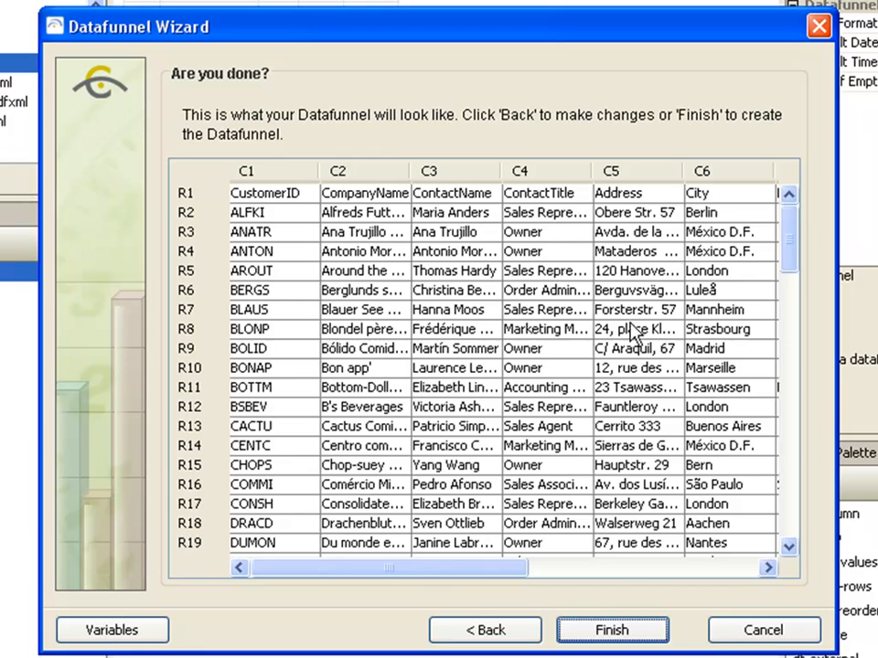
drag(406, 576, 695, 542)
click(633, 631)
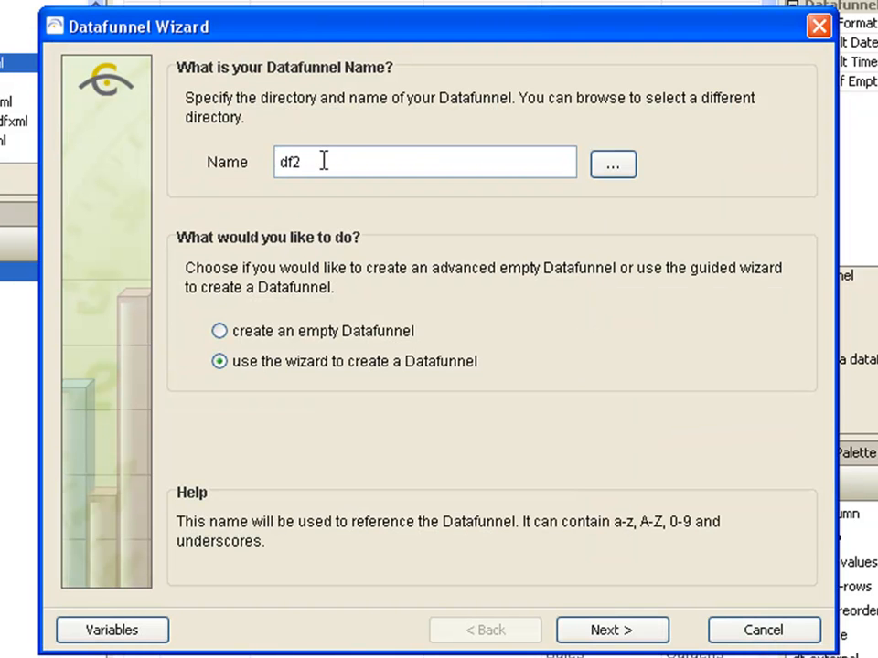
Step: Name the next new Datafunnel dfOrders and keep a text file as its data source
key(BackSpace)
text(Orders)
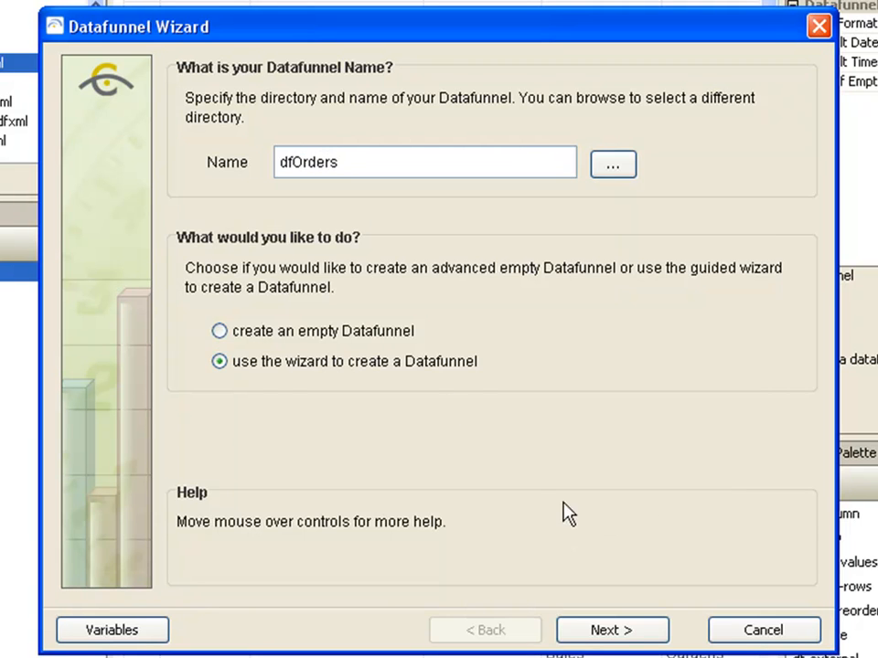
click(602, 631)
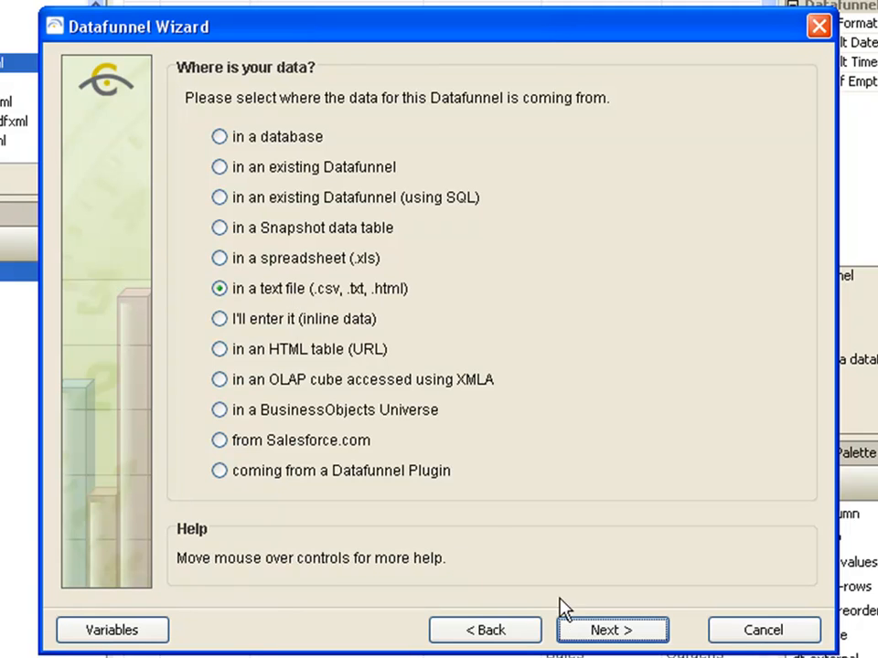
click(585, 633)
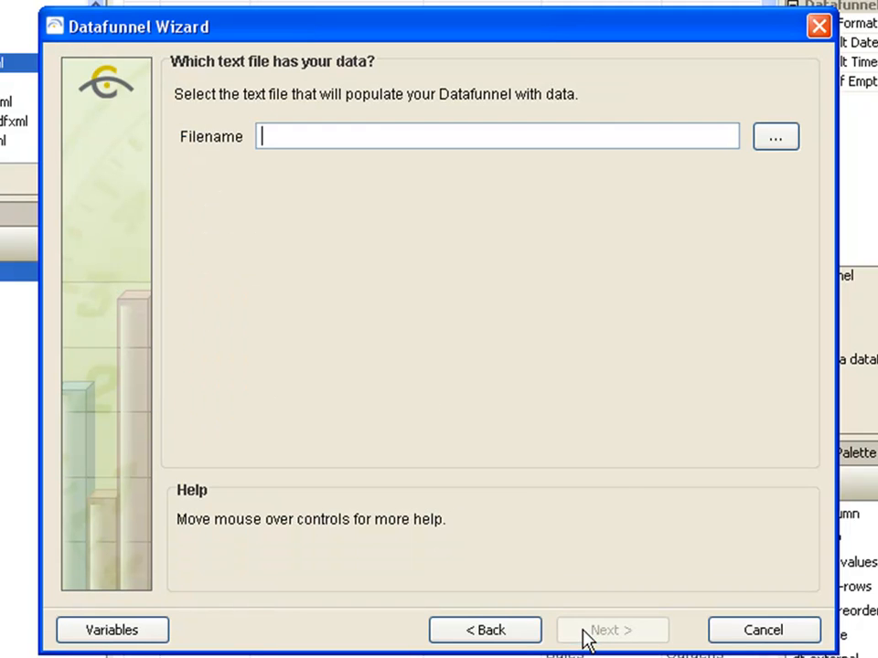
Step: Select Orders.csv as the text file, review the preview's remaining columns and finish creating the Datafunnel
click(779, 139)
click(265, 210)
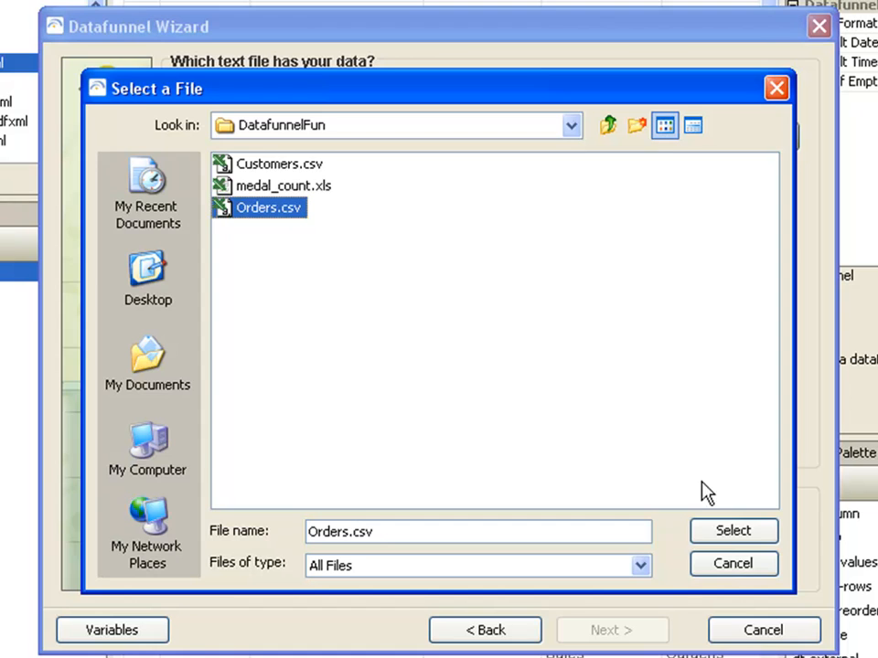
click(729, 535)
click(612, 629)
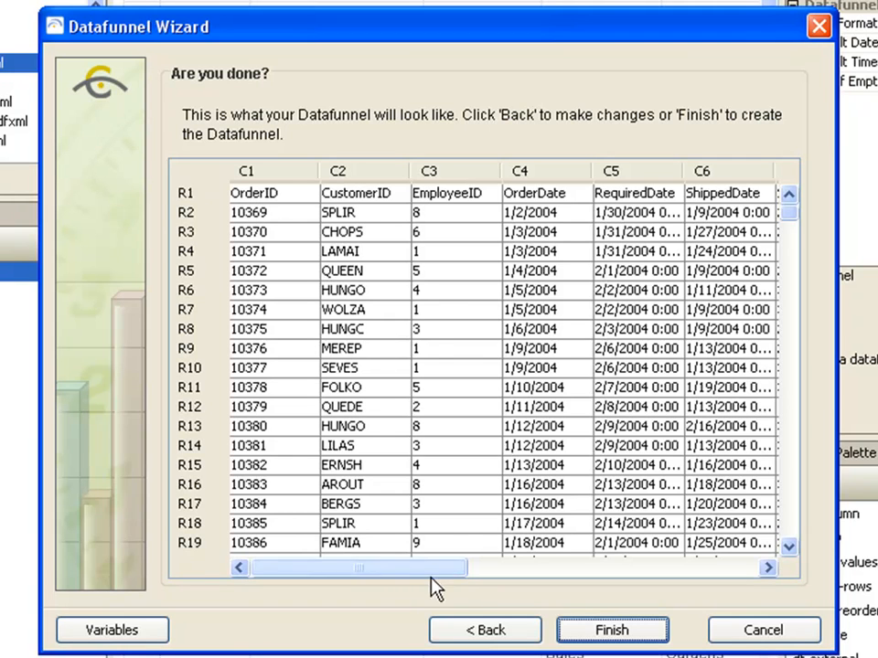
drag(435, 572, 718, 553)
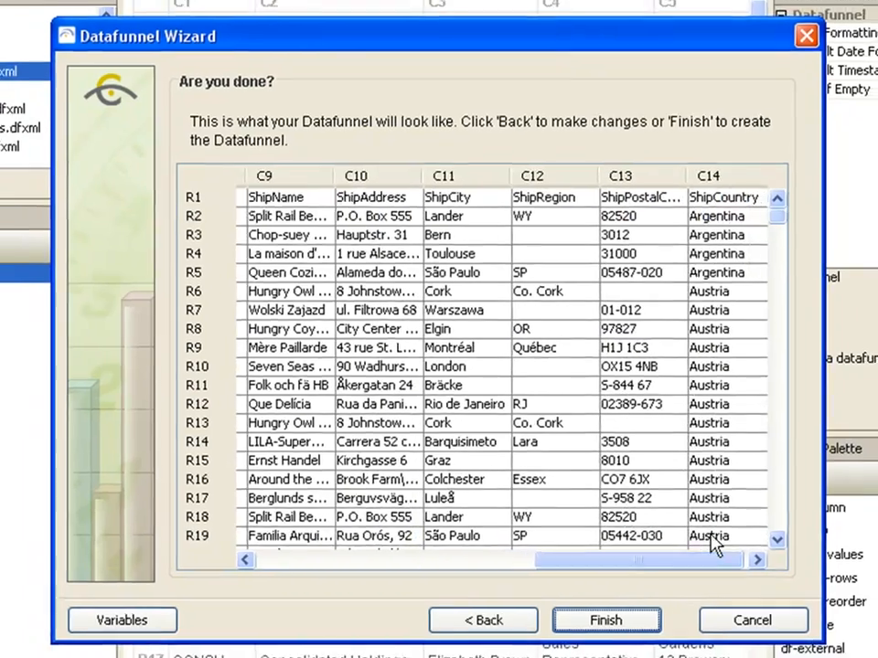
click(611, 630)
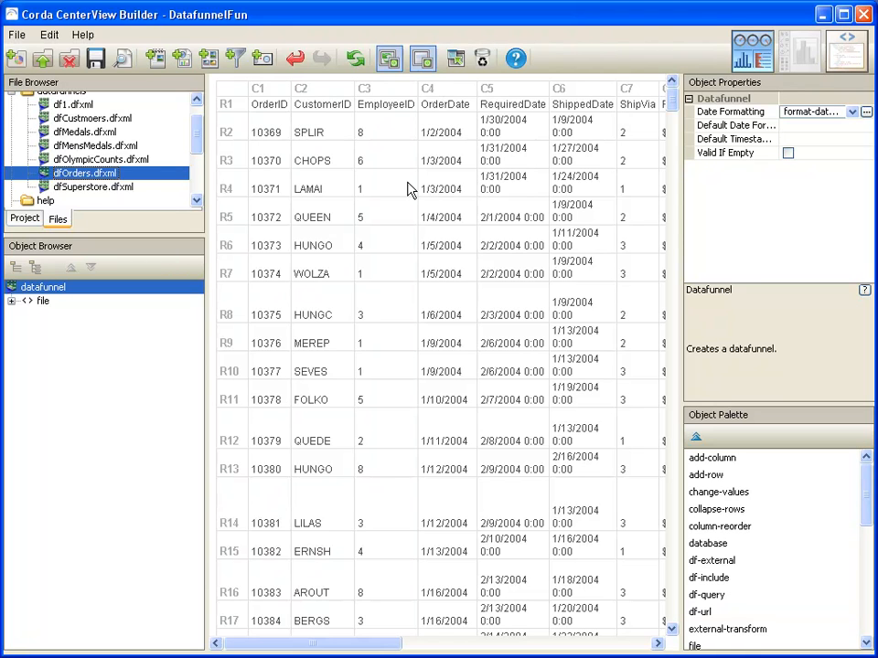
Step: Start a new Datafunnel named dfCombined that takes its data from an existing Datafunnel using SQL
click(237, 60)
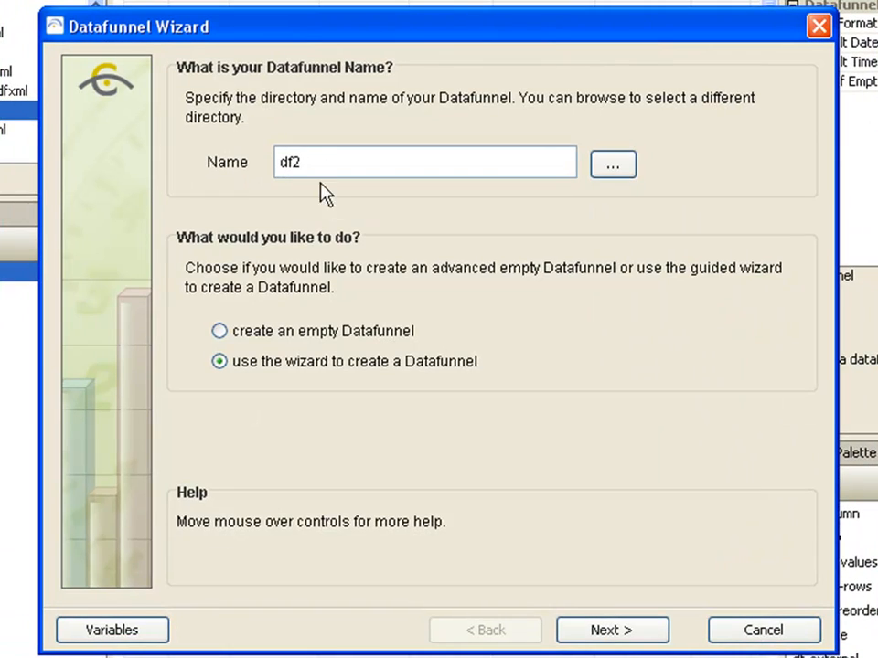
click(327, 156)
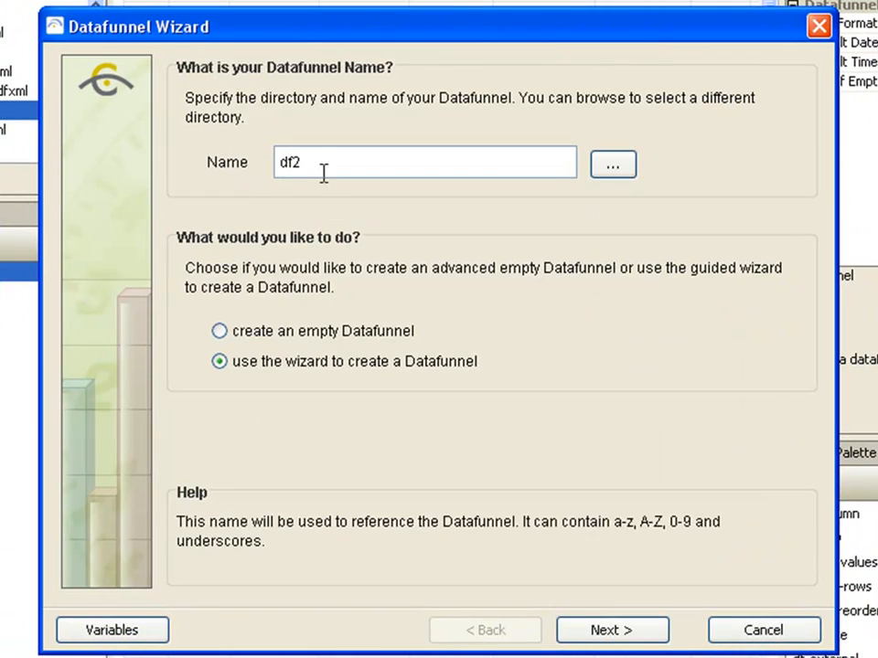
key(BackSpace)
text(Combined)
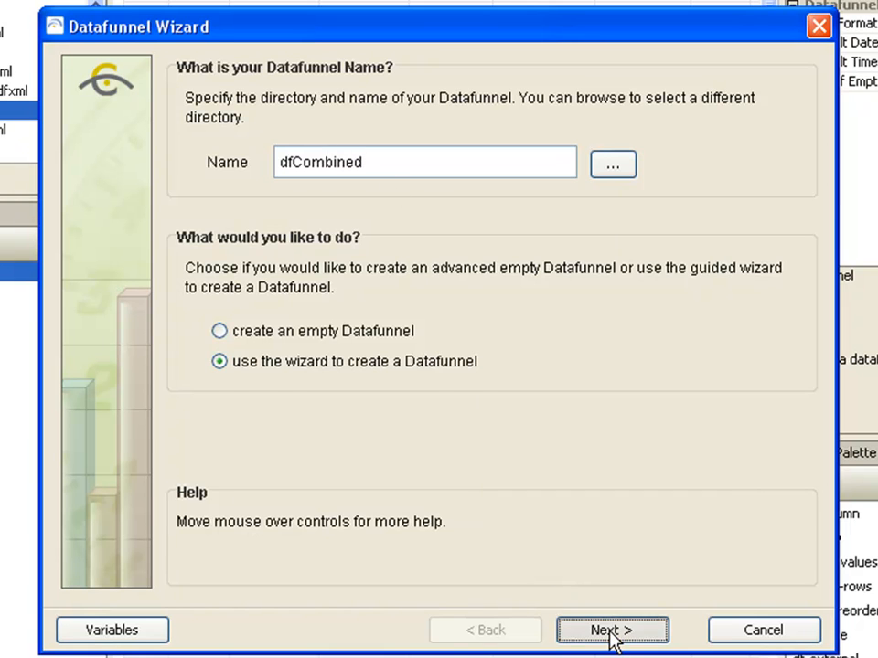
click(610, 631)
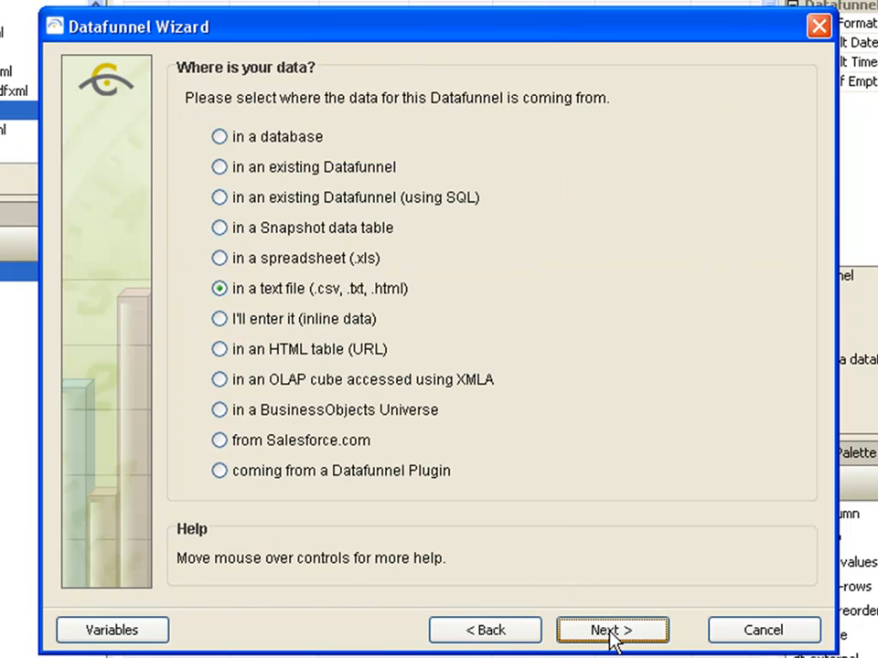
click(356, 203)
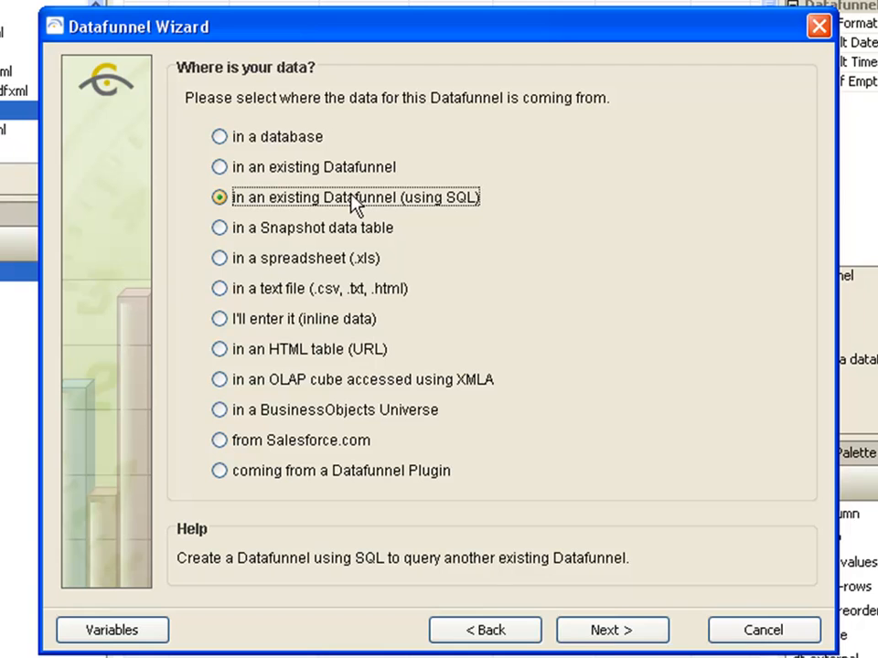
click(613, 631)
Step: Choose dfOrders.dfxml as the source Datafunnel to query, keeping dfOrders as the table name
click(555, 142)
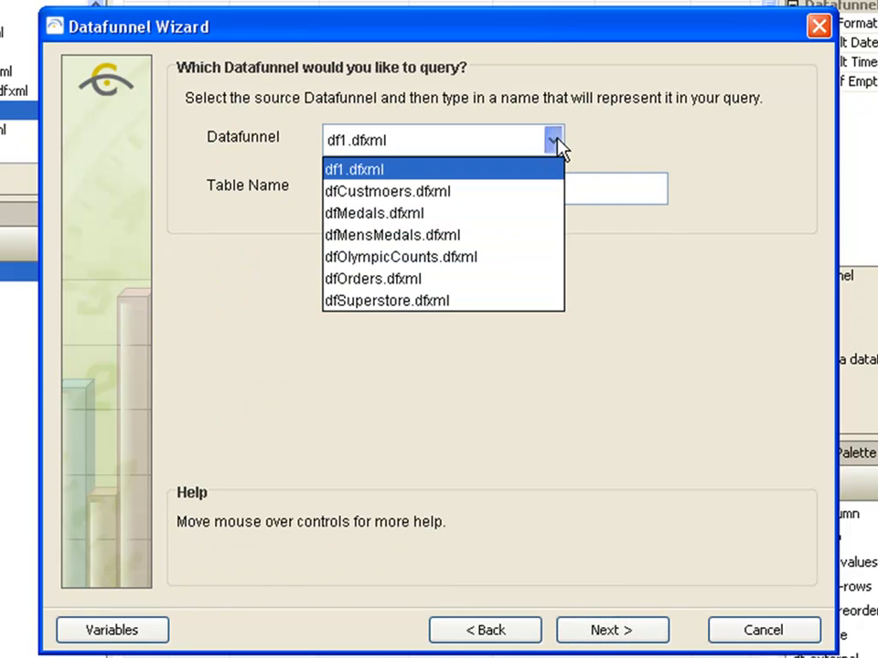
click(526, 279)
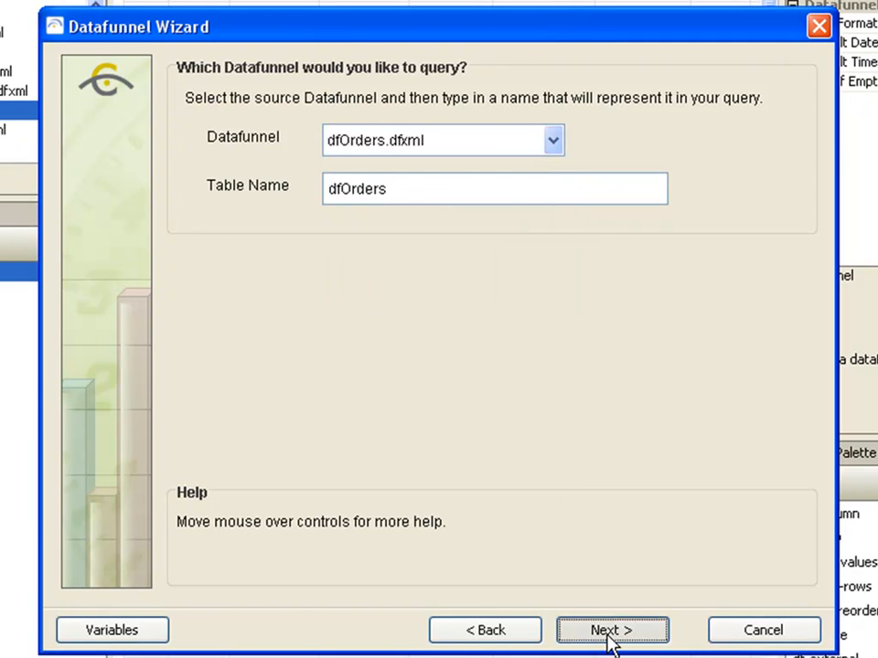
click(607, 632)
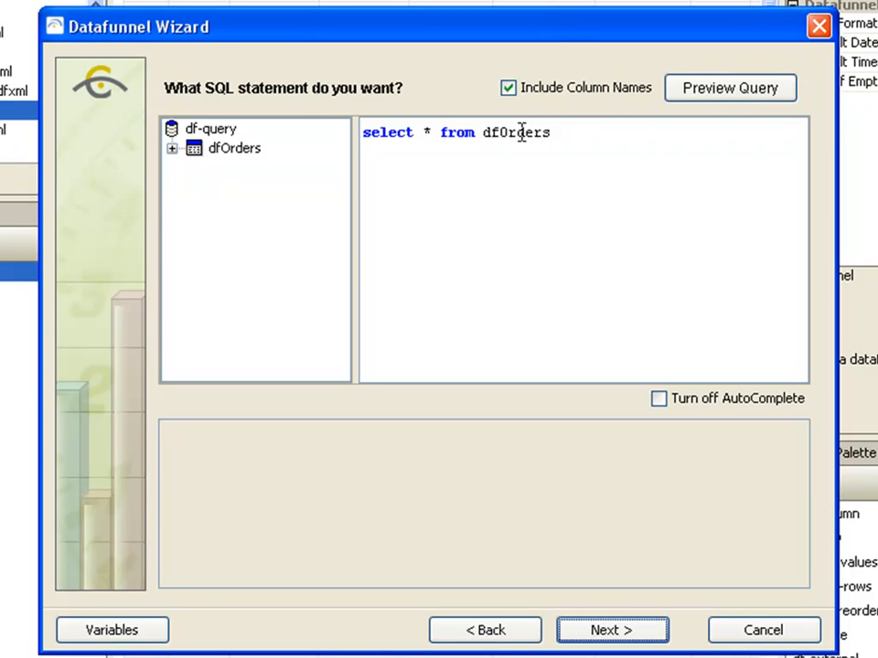
Step: Preview the select * from dfOrders query and finish creating the Datafunnel
click(728, 92)
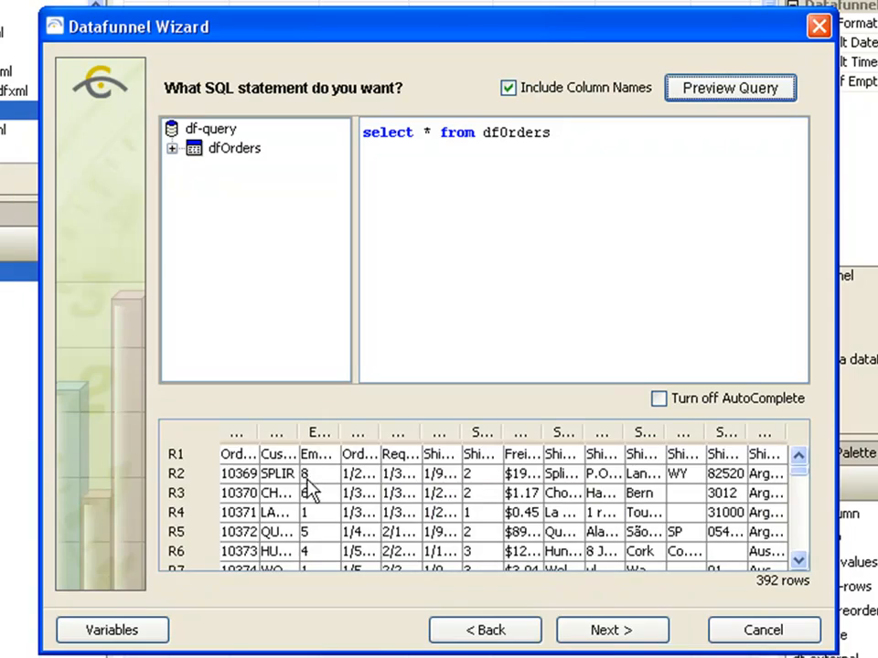
click(604, 635)
click(574, 578)
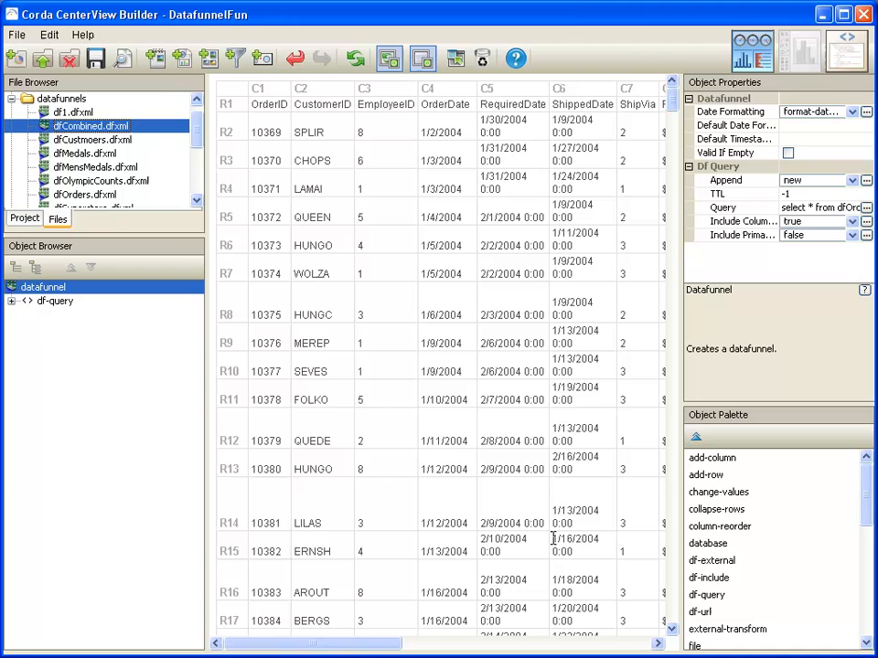
Step: Expand the df-query object and examine its dfOrders table alias properties, widening the properties area to read them in full
click(11, 300)
click(50, 303)
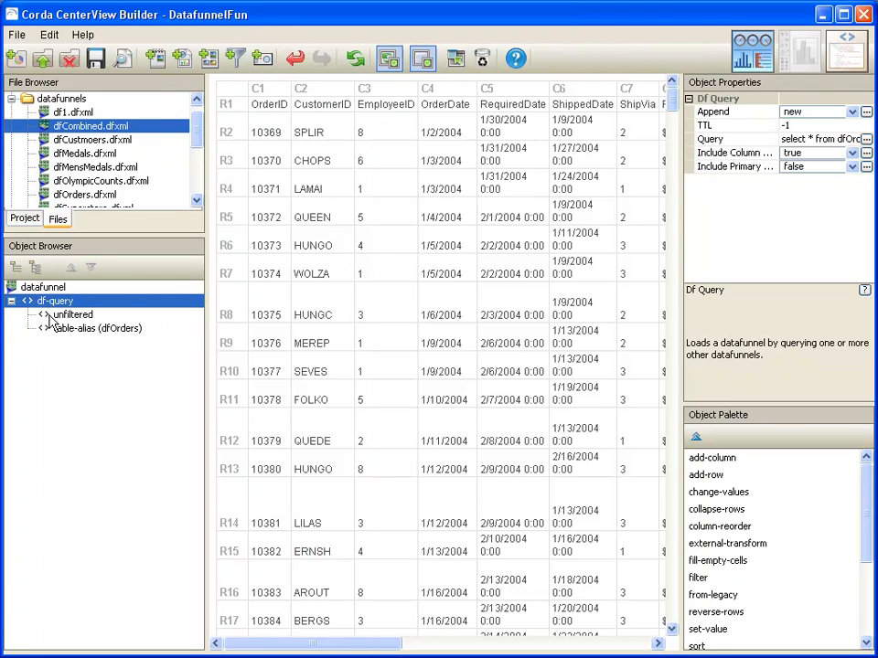
click(66, 330)
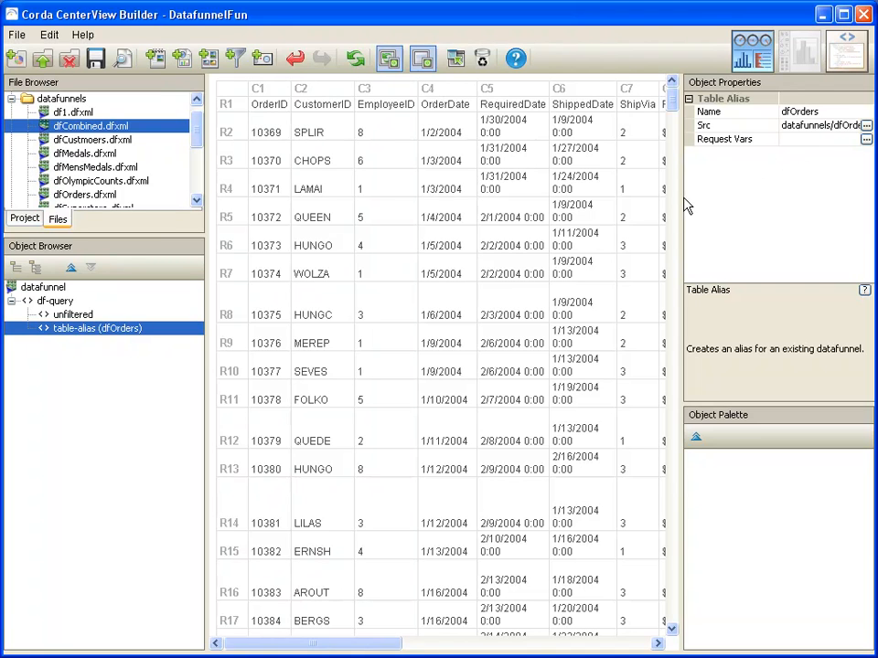
drag(680, 203, 650, 202)
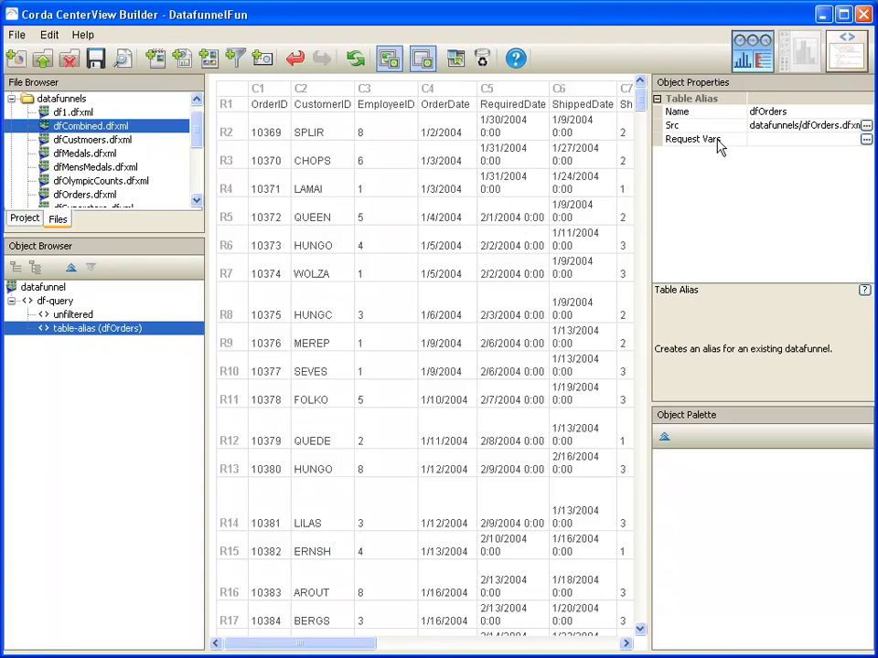
Step: Add a second table-alias to the df-query object and set its source to dfCustmoers.dfxml
click(69, 305)
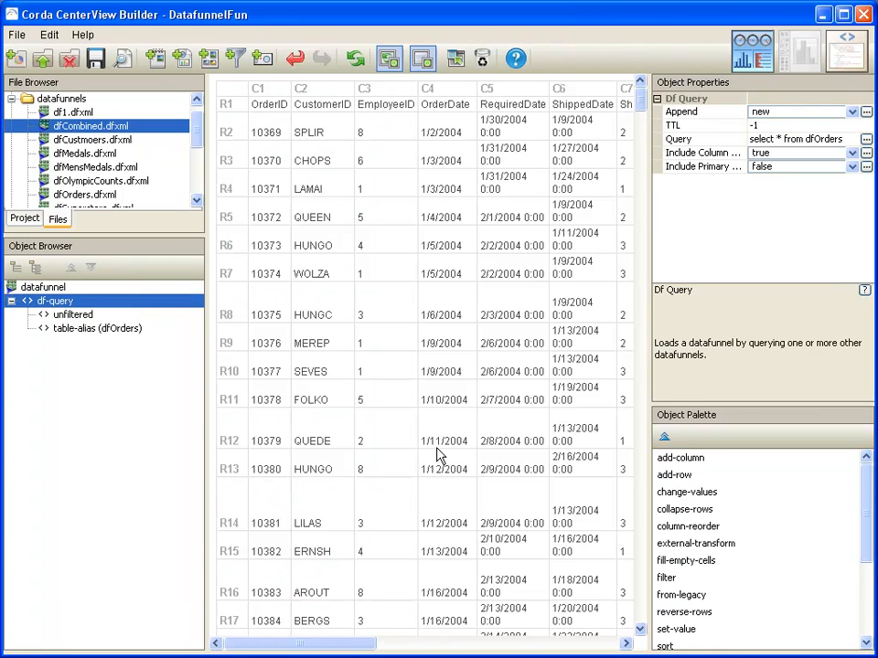
scroll(718, 535, down, 3)
double_click(695, 559)
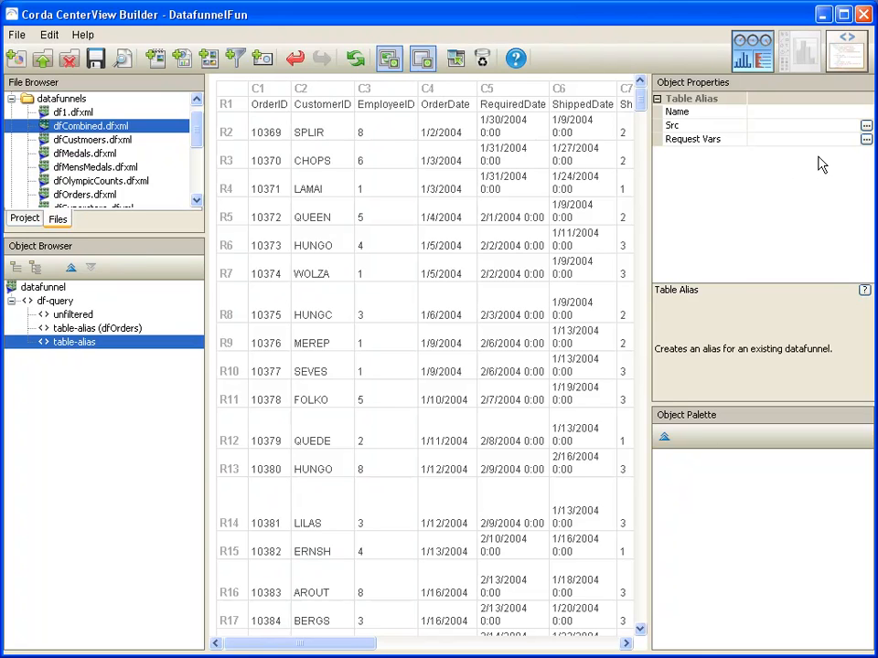
click(866, 127)
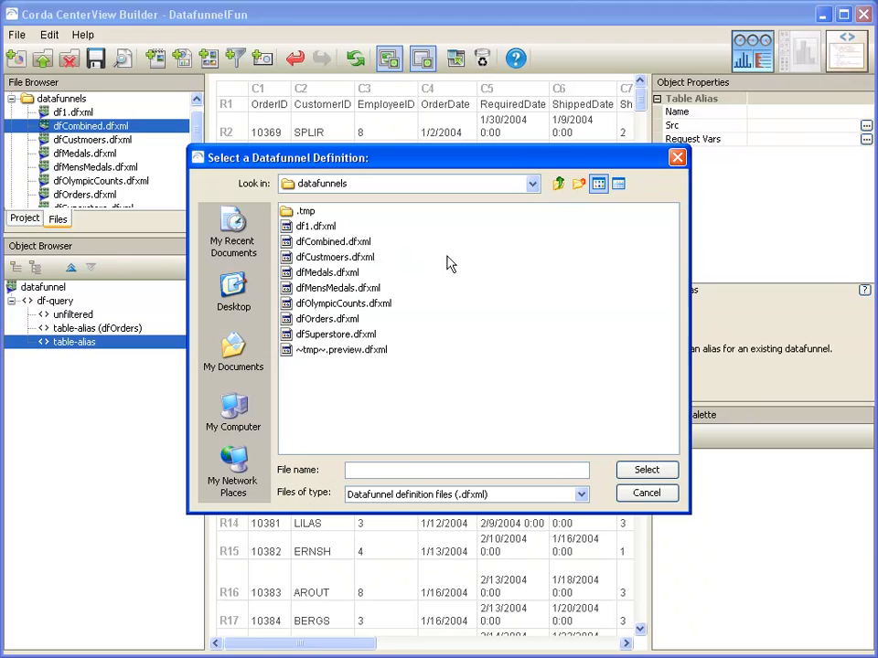
click(315, 257)
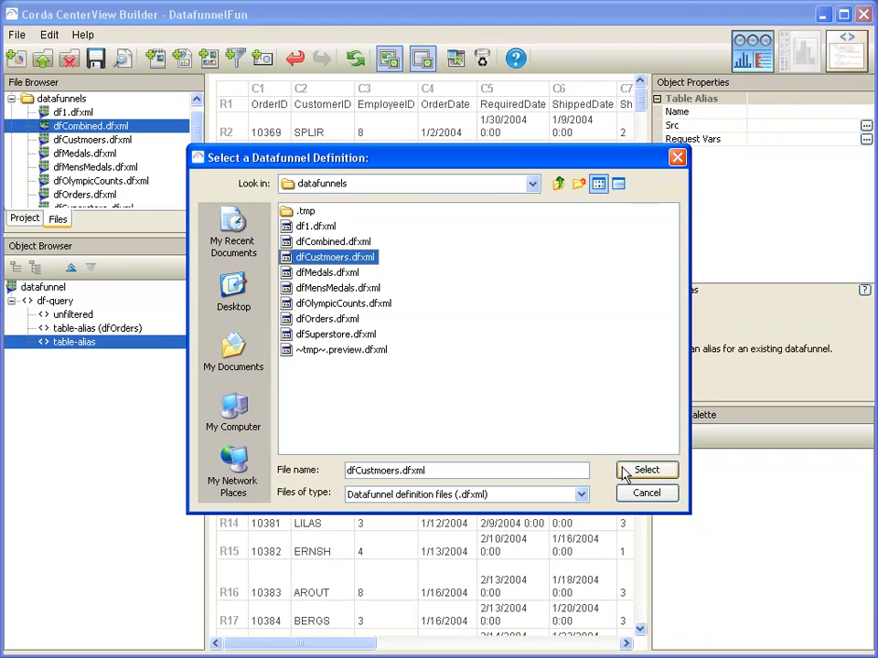
click(657, 475)
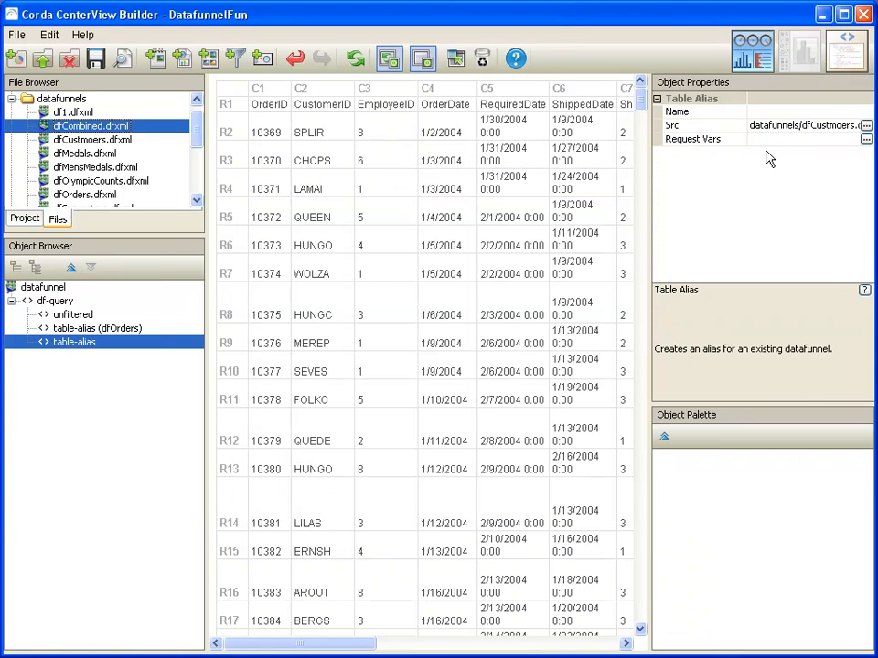
Step: Name the new table alias dfCustomers
click(810, 111)
text(dfCustomers)
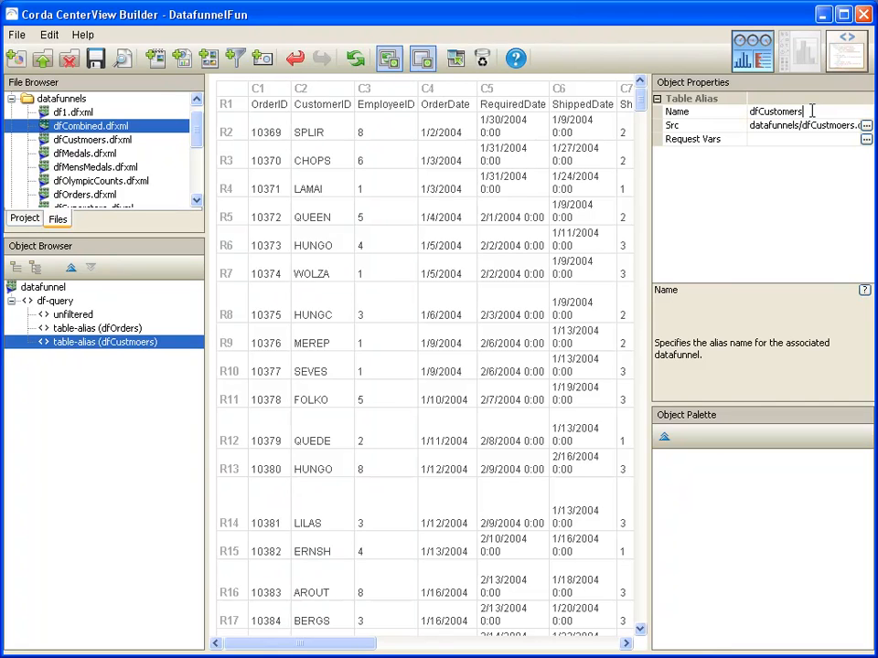
key(Return)
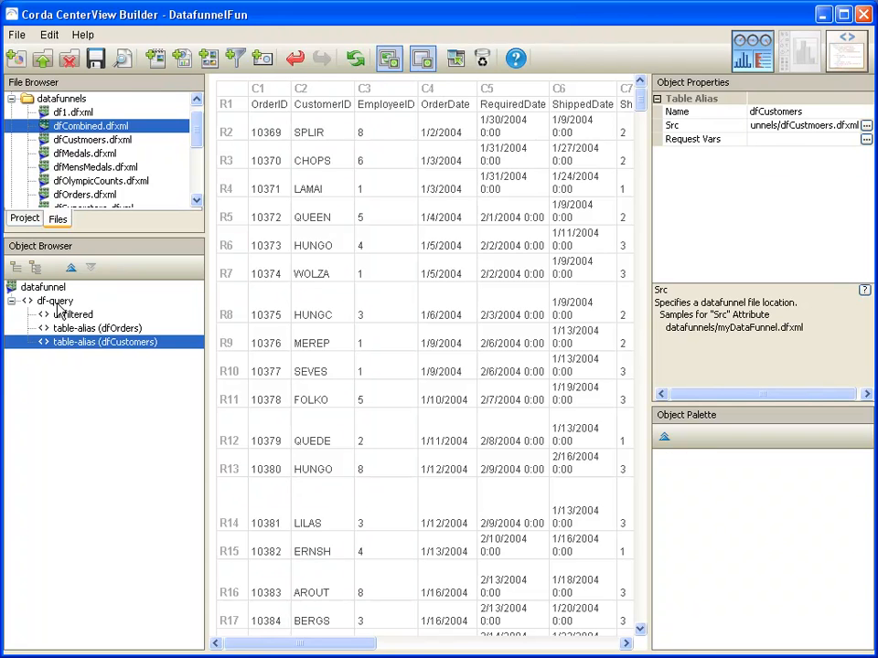
Step: Open the df-query's SQL statement for editing and add JOIN dfCustomers on a new line after the select from dfOrders
click(58, 302)
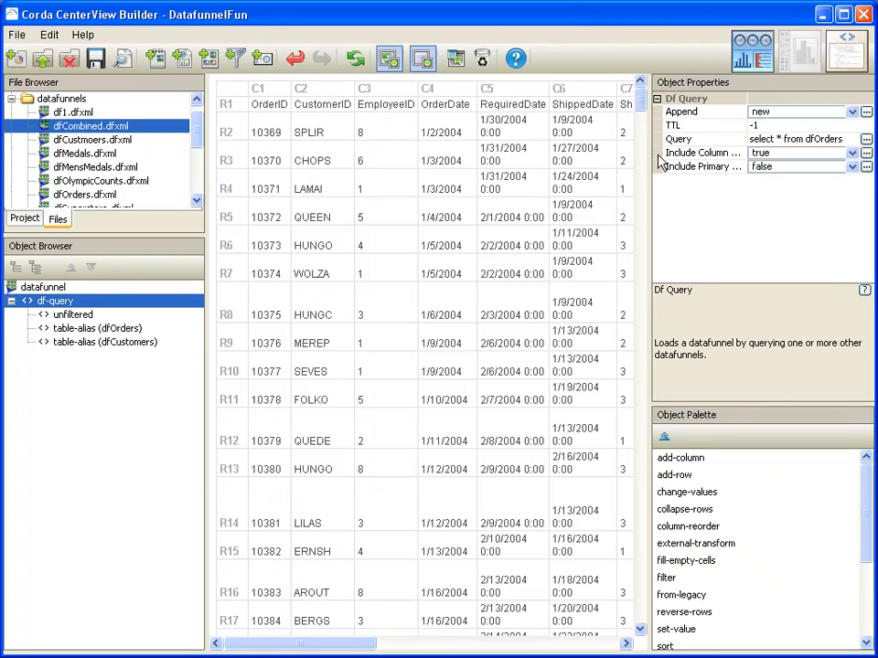
click(866, 139)
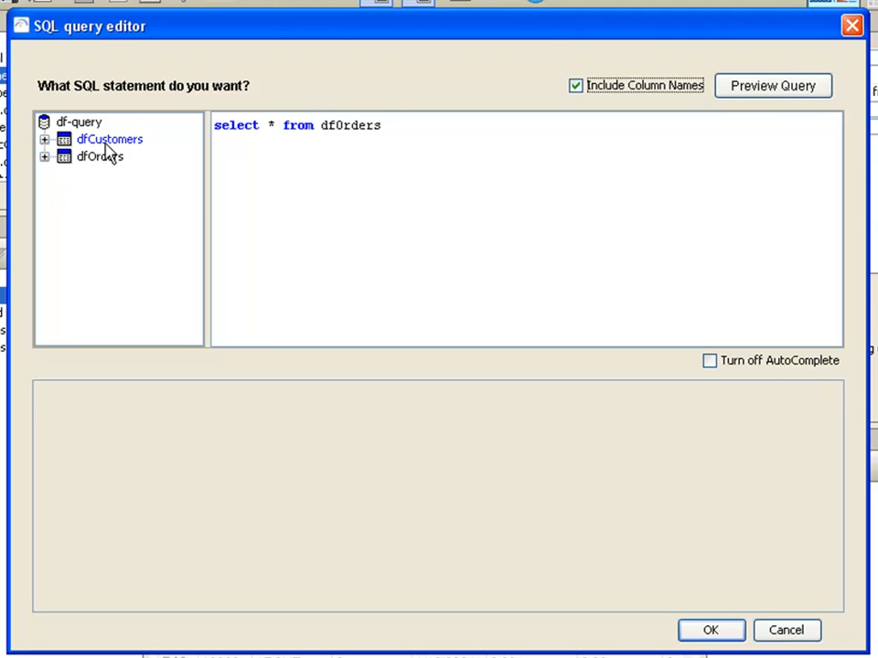
click(392, 125)
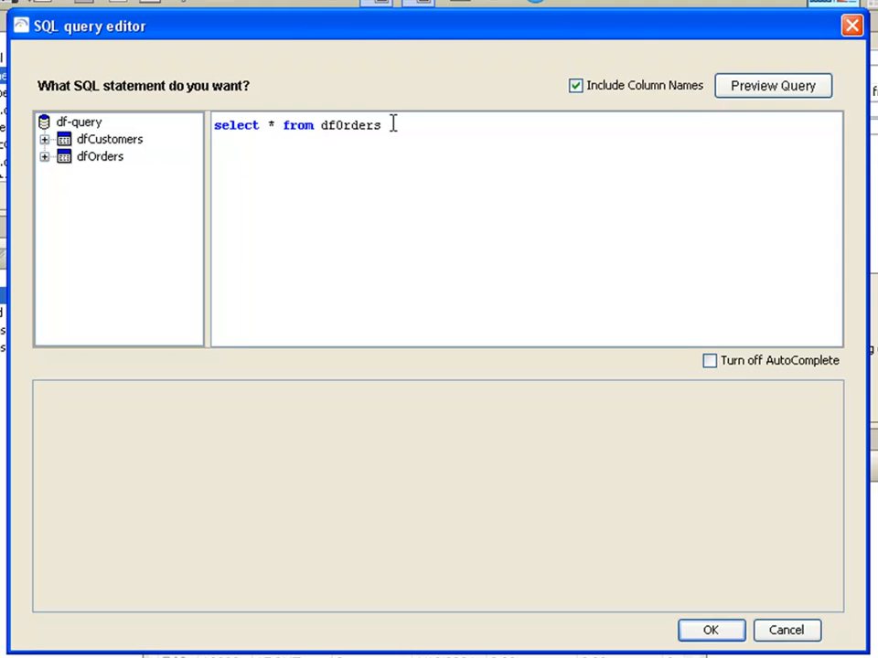
key(Return)
text(JOIN )
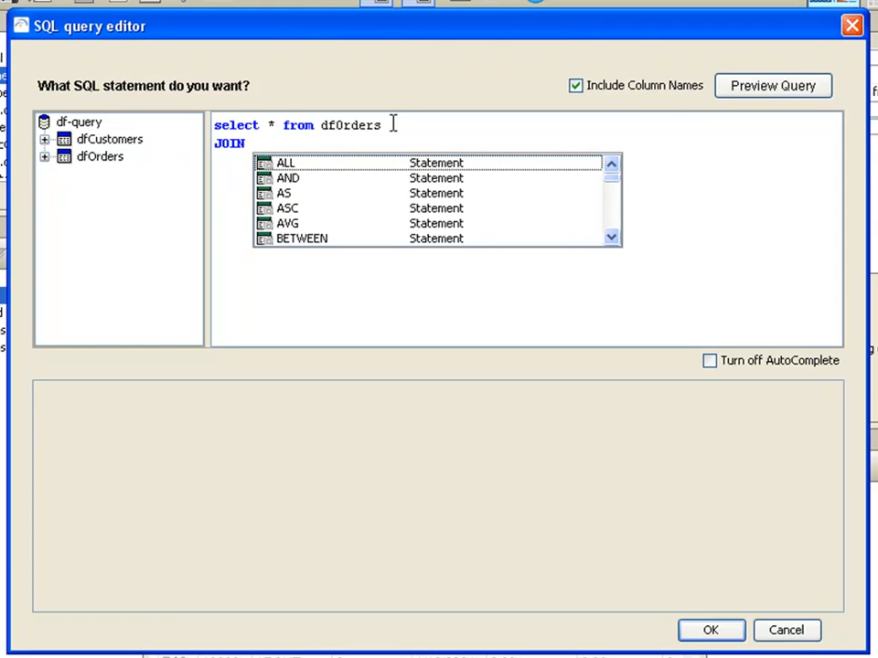
text(dfC)
key(Return)
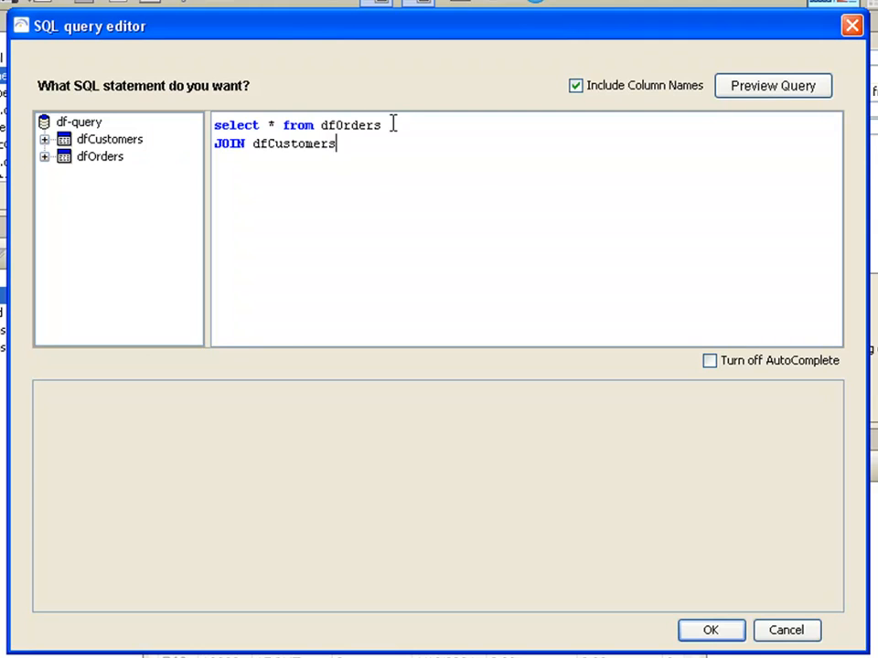
Step: Complete the join with the condition ON dfOrders.CustomerID=dfCustomers.CustomerID
text(ON)
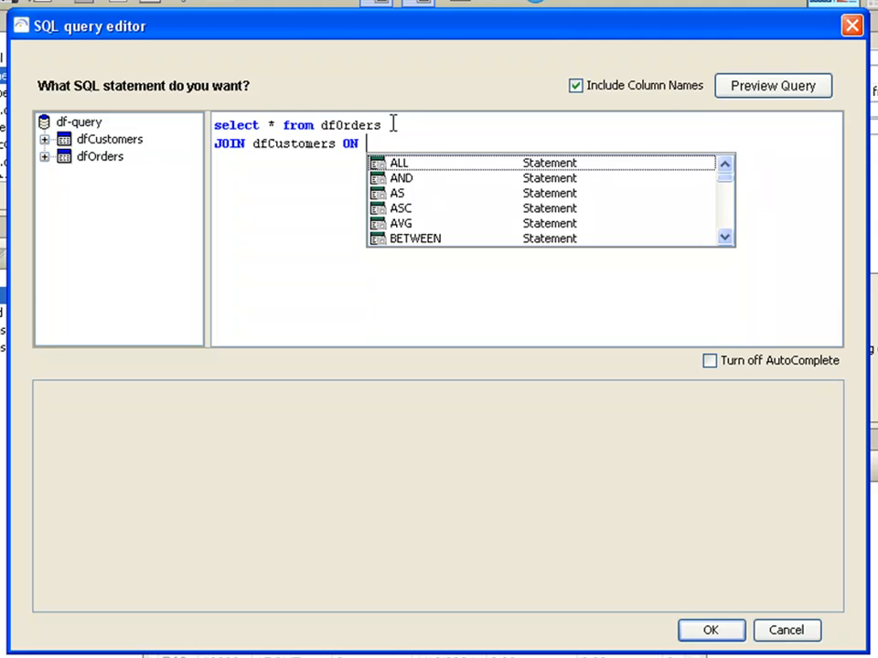
text( dfO)
key(Return)
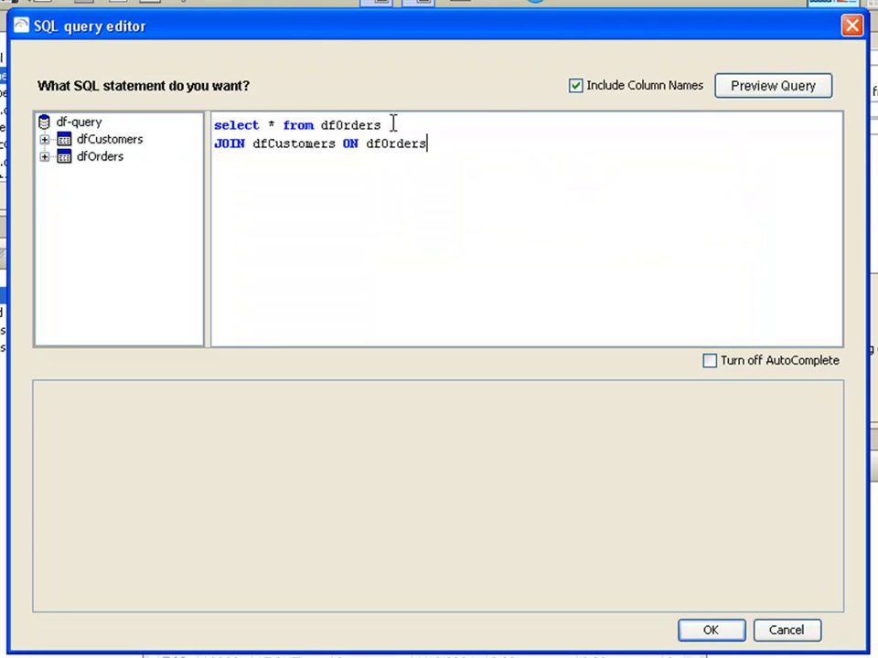
text(.)
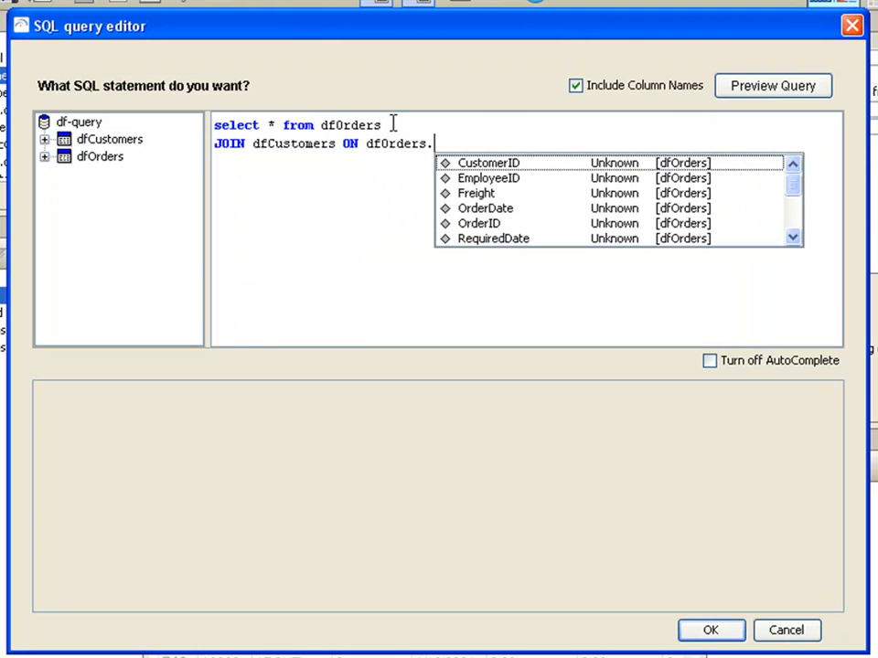
text(C)
key(Return)
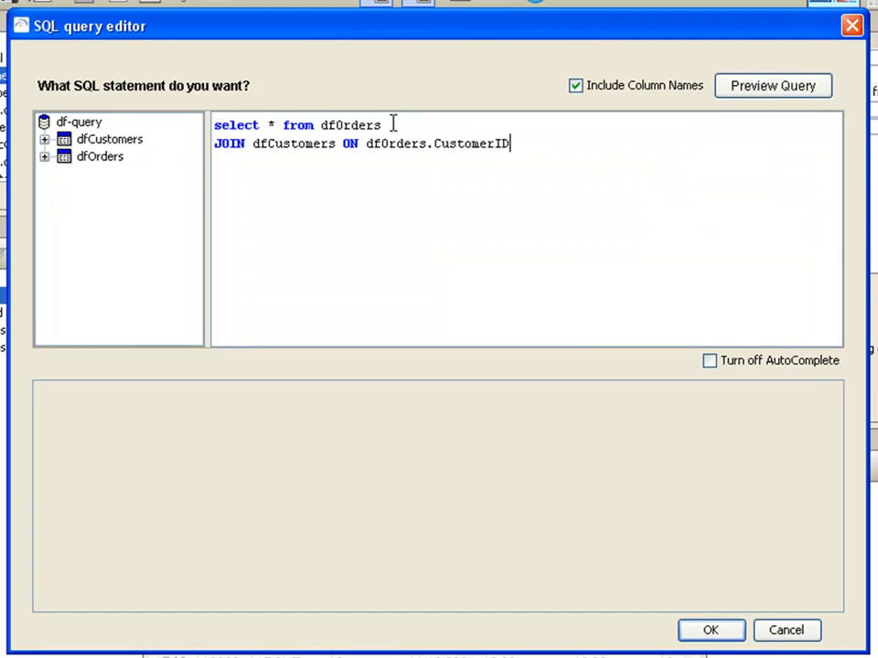
text(=)
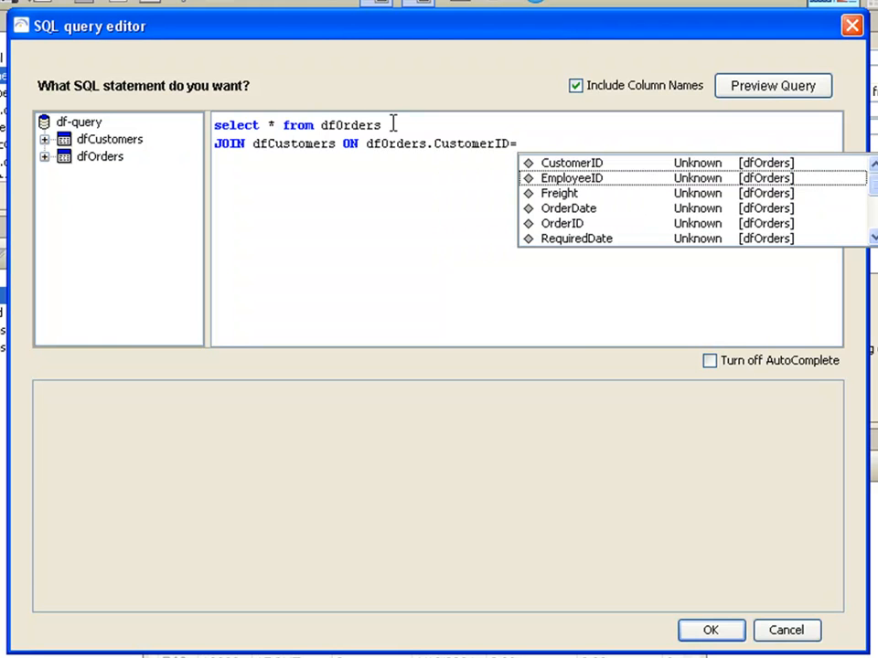
text(dfCu)
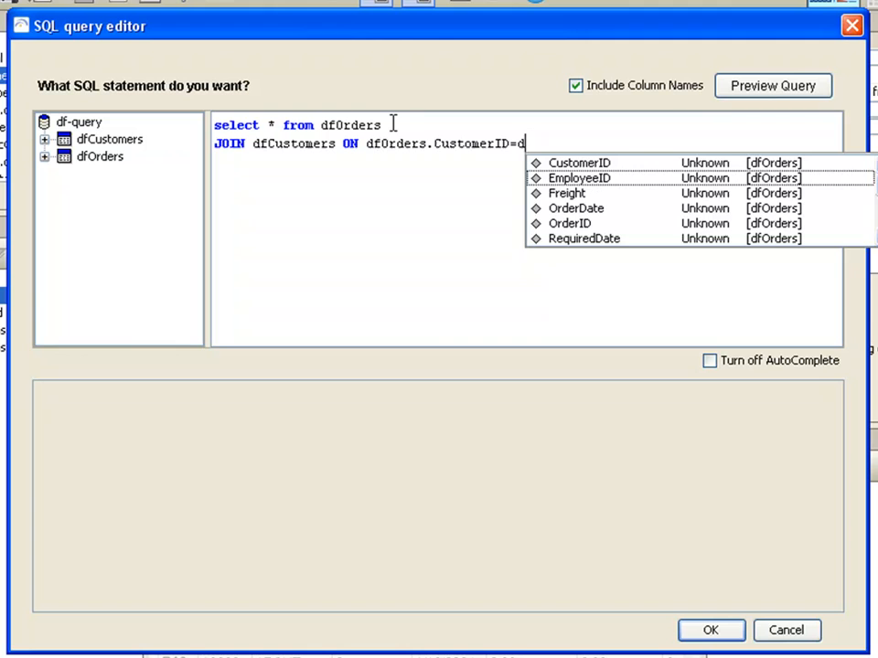
text(s)
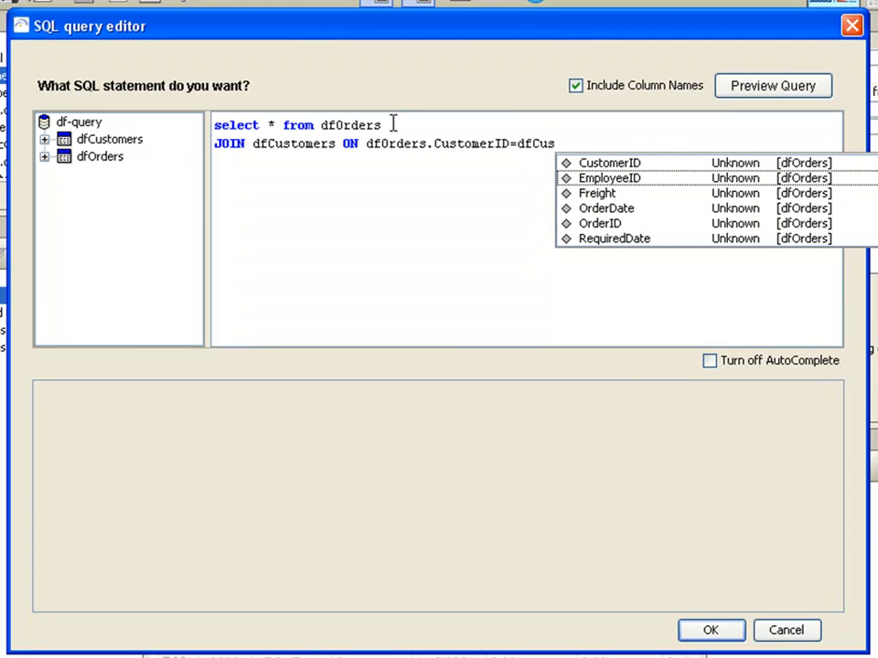
text(tomer)
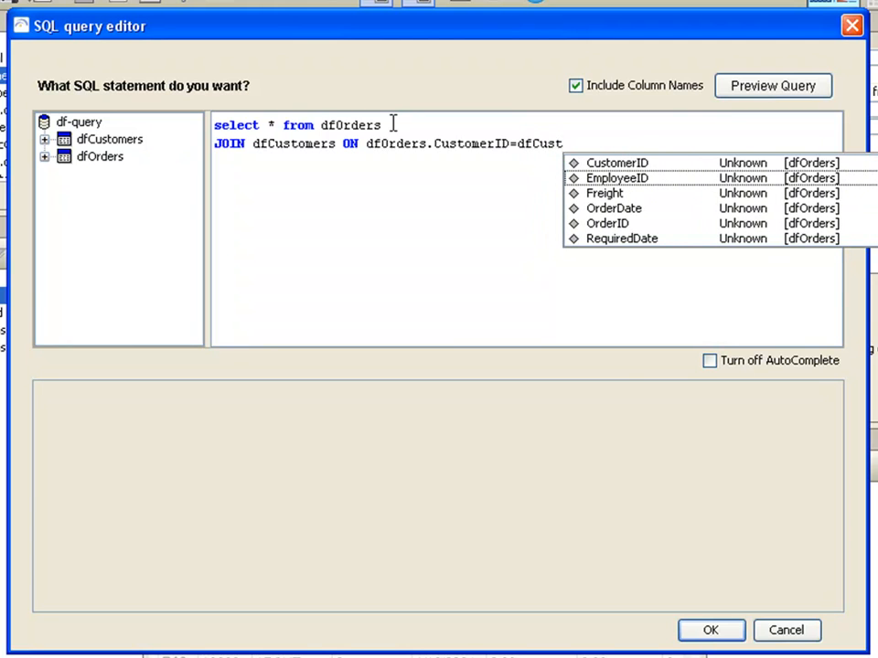
text(s.)
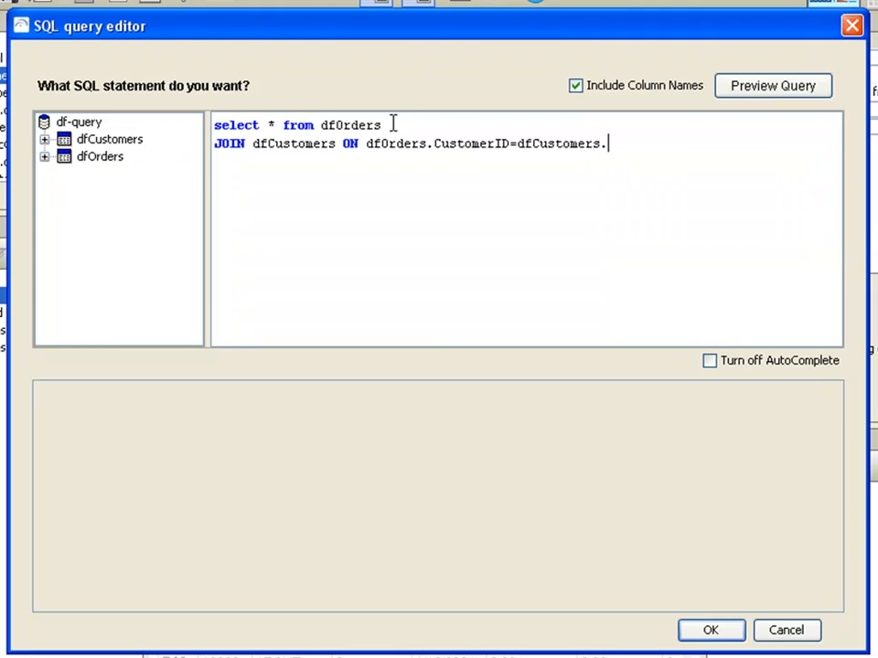
text(Cus)
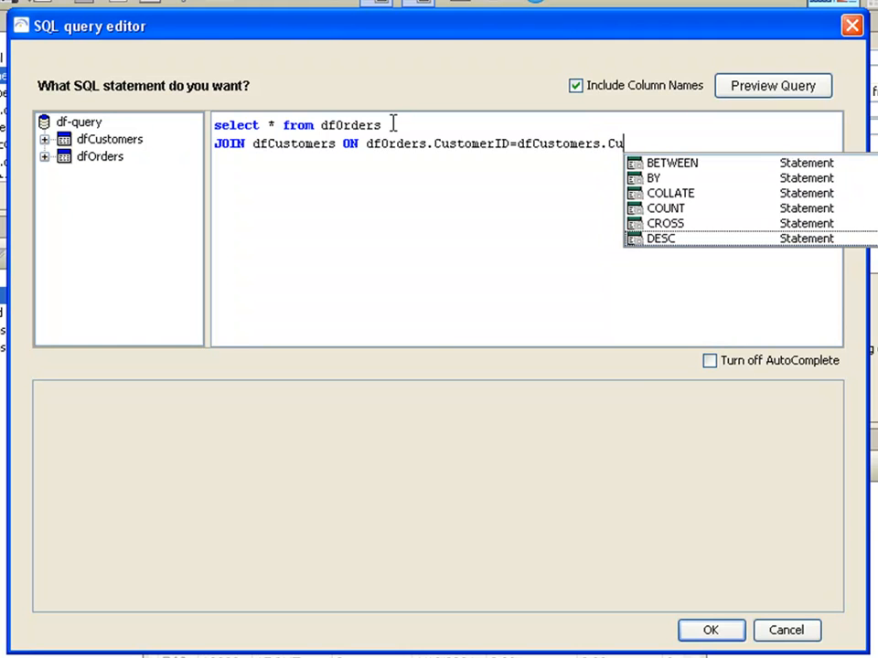
text(tomerID)
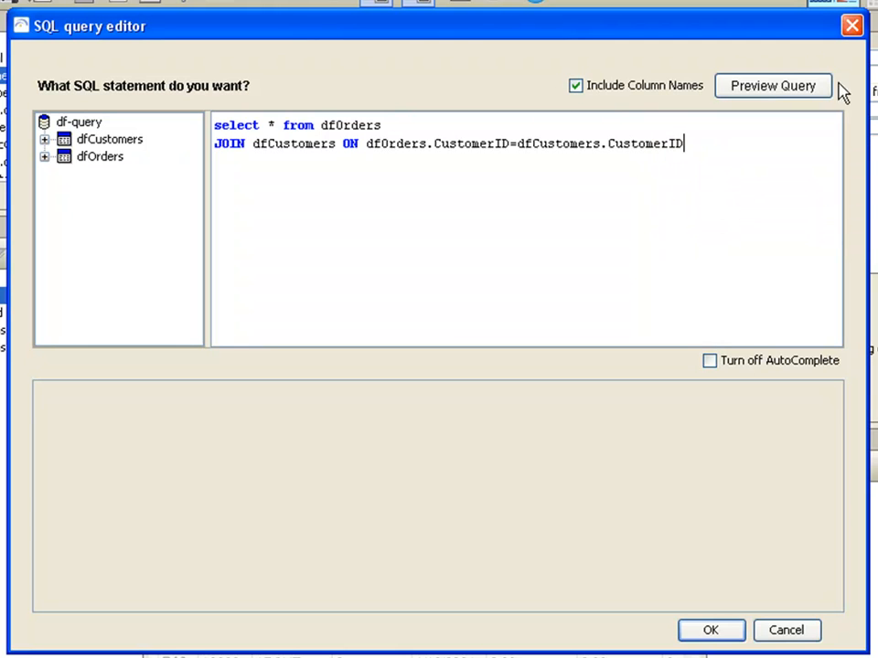
Step: Preview the joined query, accept it and check the customer columns in the resulting dfCombined data
click(777, 84)
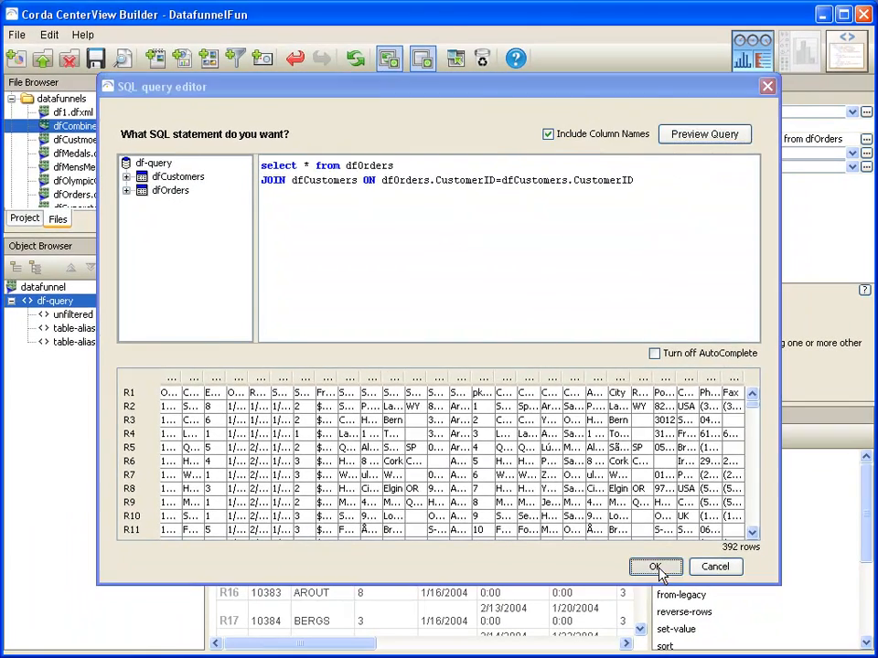
click(710, 630)
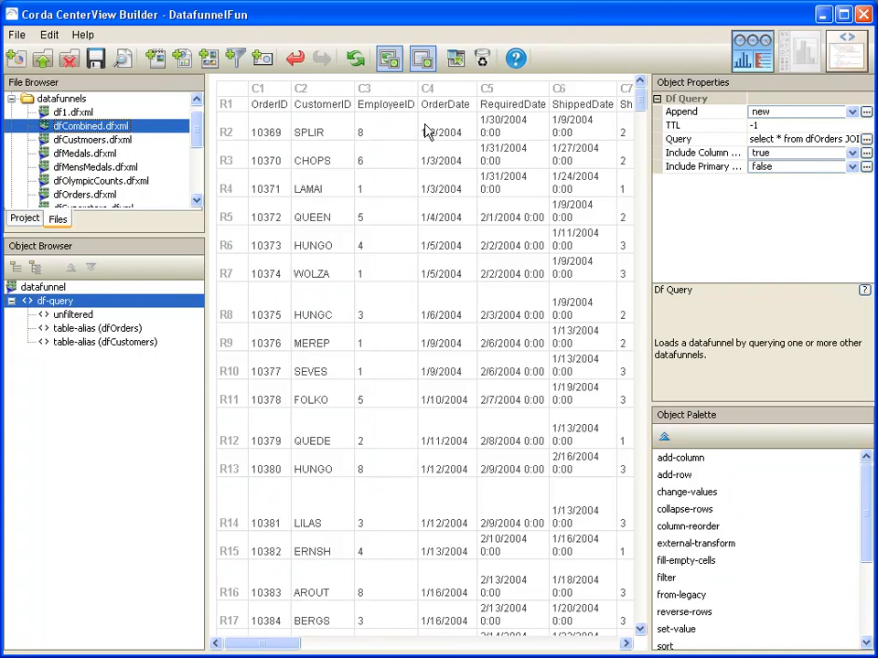
drag(279, 642, 486, 639)
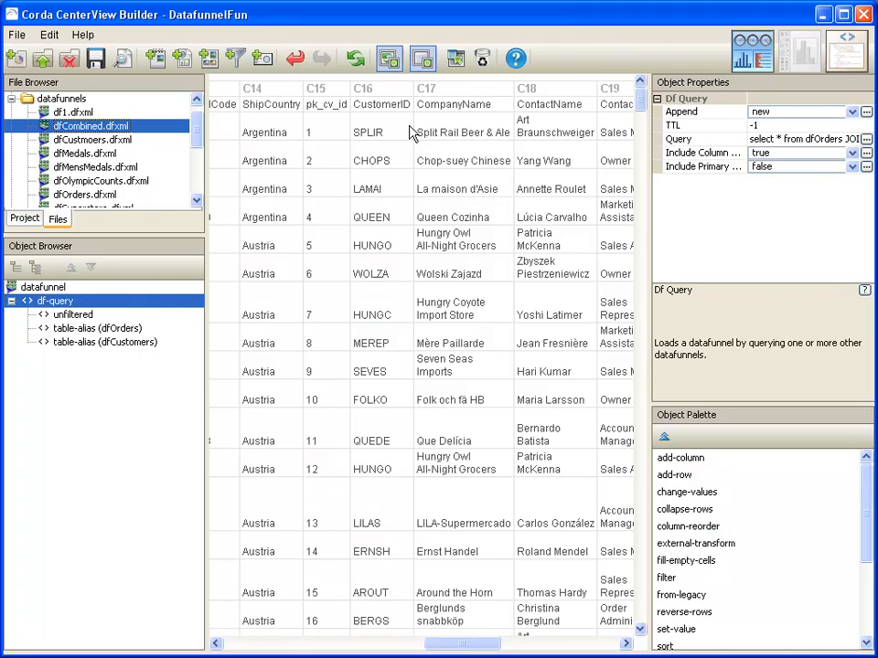